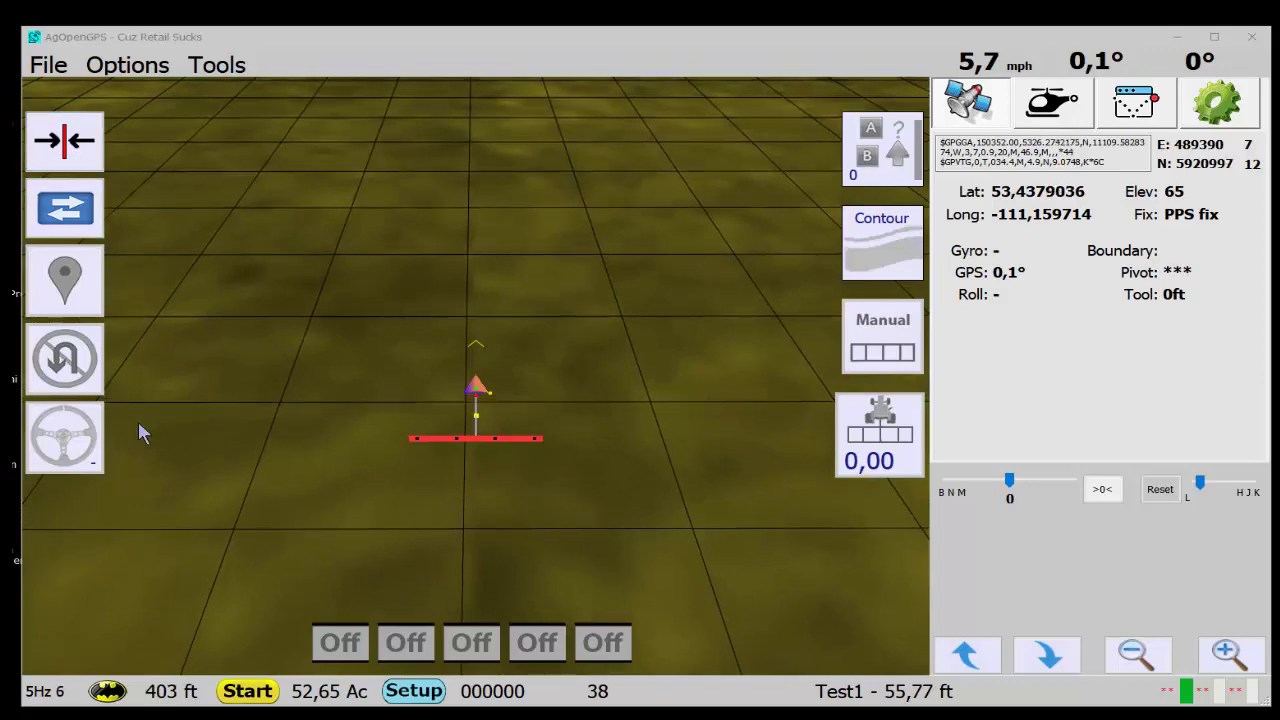
Look over the offset, sprayer volume and program settings readouts
{"action": "left_click", "coordinate": [1055, 112]}
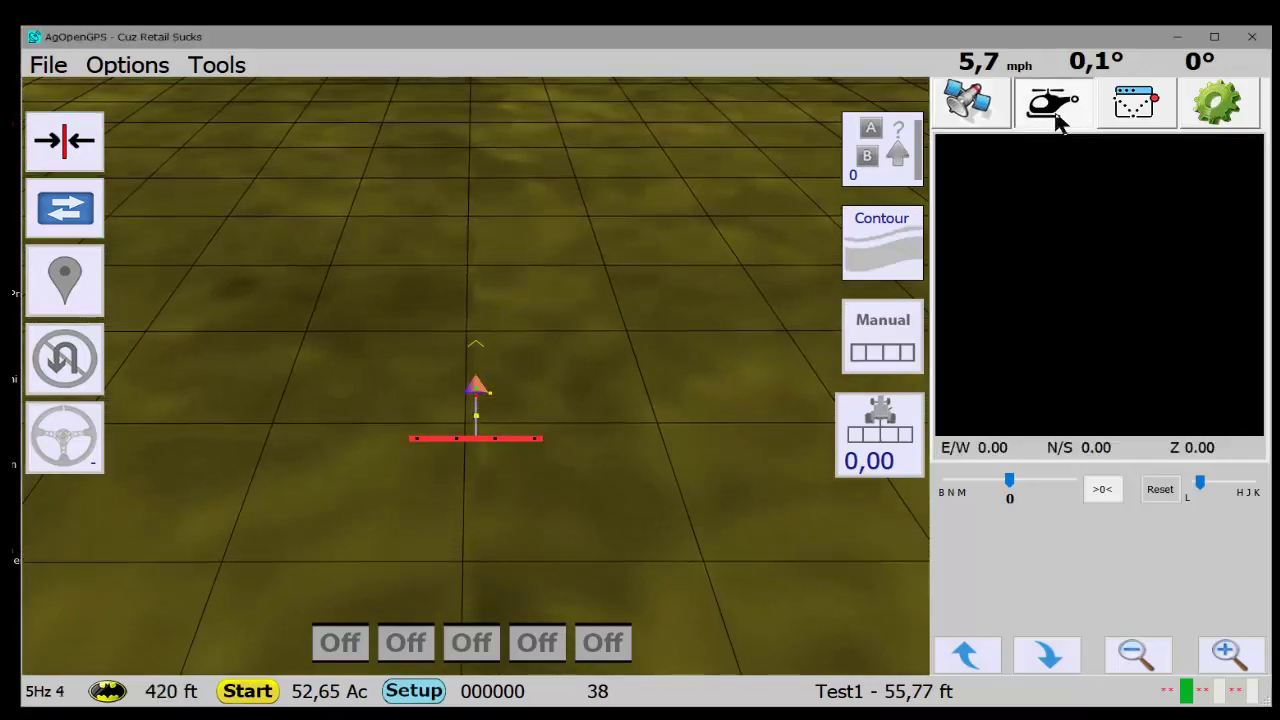
{"action": "left_click", "coordinate": [1137, 115]}
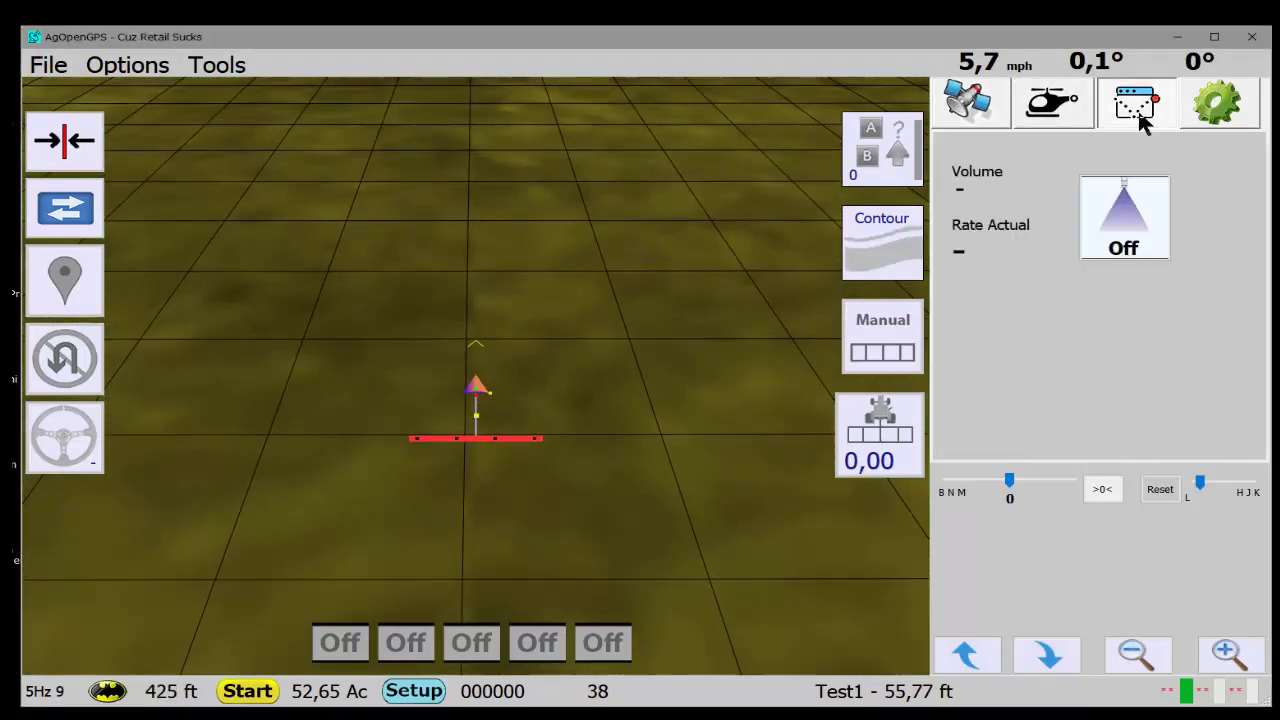
{"action": "left_click", "coordinate": [1205, 112]}
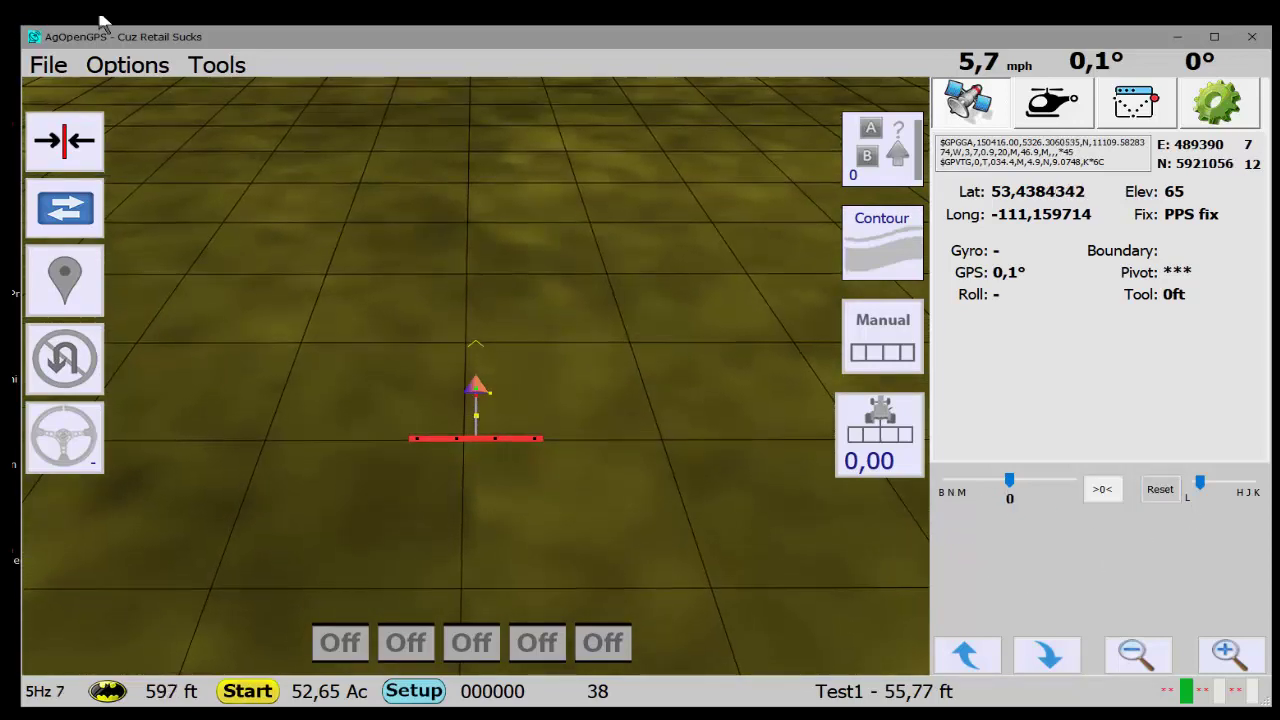
Turn the simulator off and back on, then shrink the window to a narrow portrait layout
{"action": "left_click", "coordinate": [130, 64]}
{"action": "left_click", "coordinate": [150, 410]}
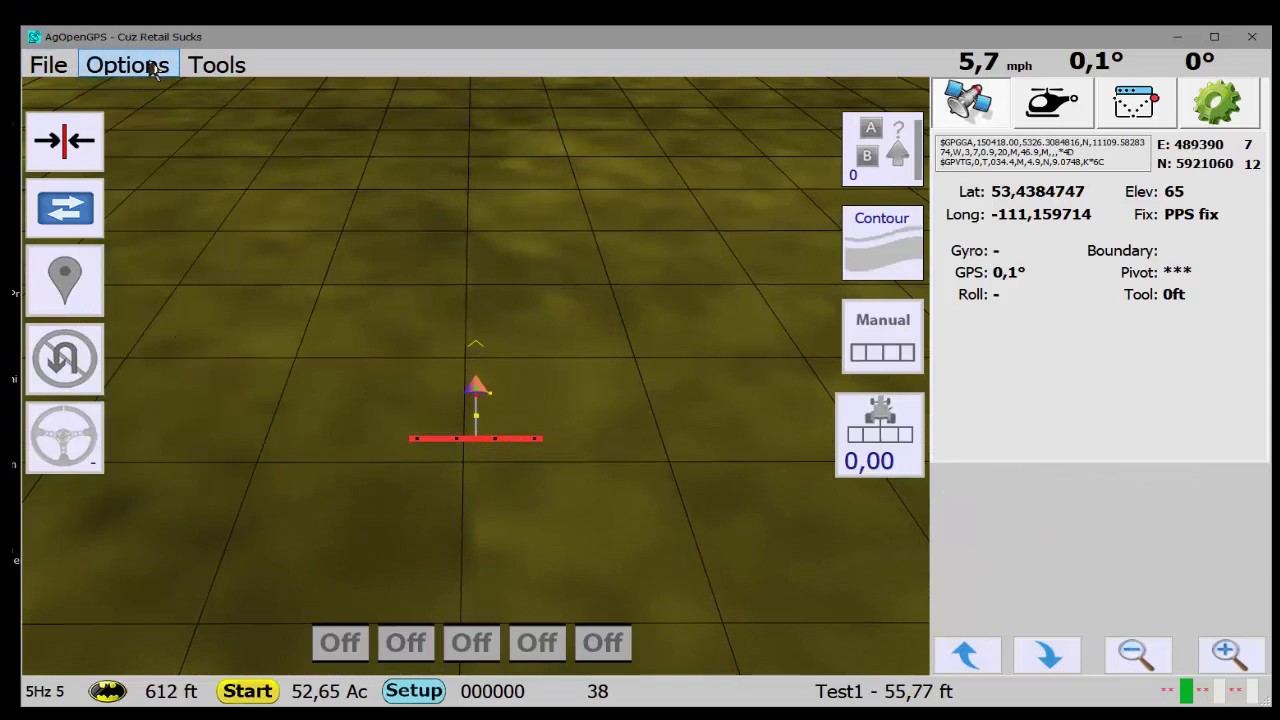
{"action": "left_click", "coordinate": [152, 70]}
{"action": "left_click", "coordinate": [167, 410]}
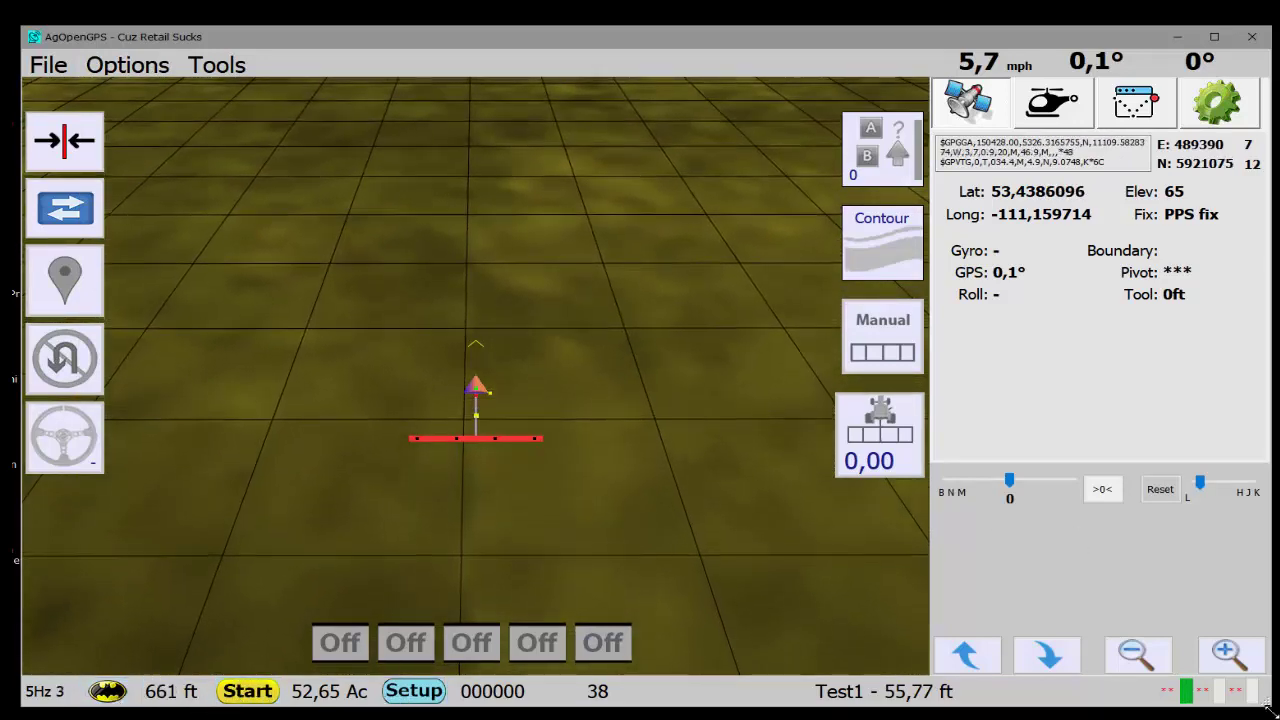
{"action": "left_click_drag", "start_coordinate": [1258, 709], "coordinate": [496, 618]}
Drag the window back to full width and show the GPS data panel beside the field view
{"action": "left_click", "coordinate": [110, 617]}
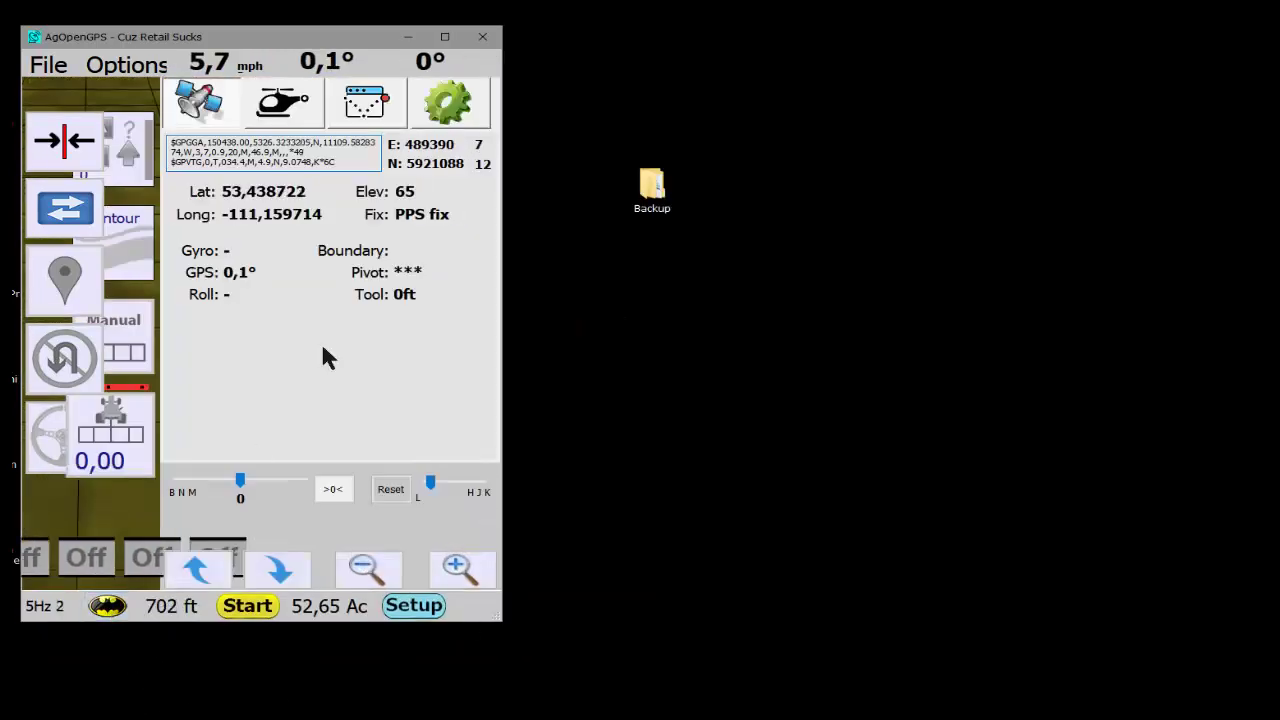
{"action": "left_click", "coordinate": [108, 612]}
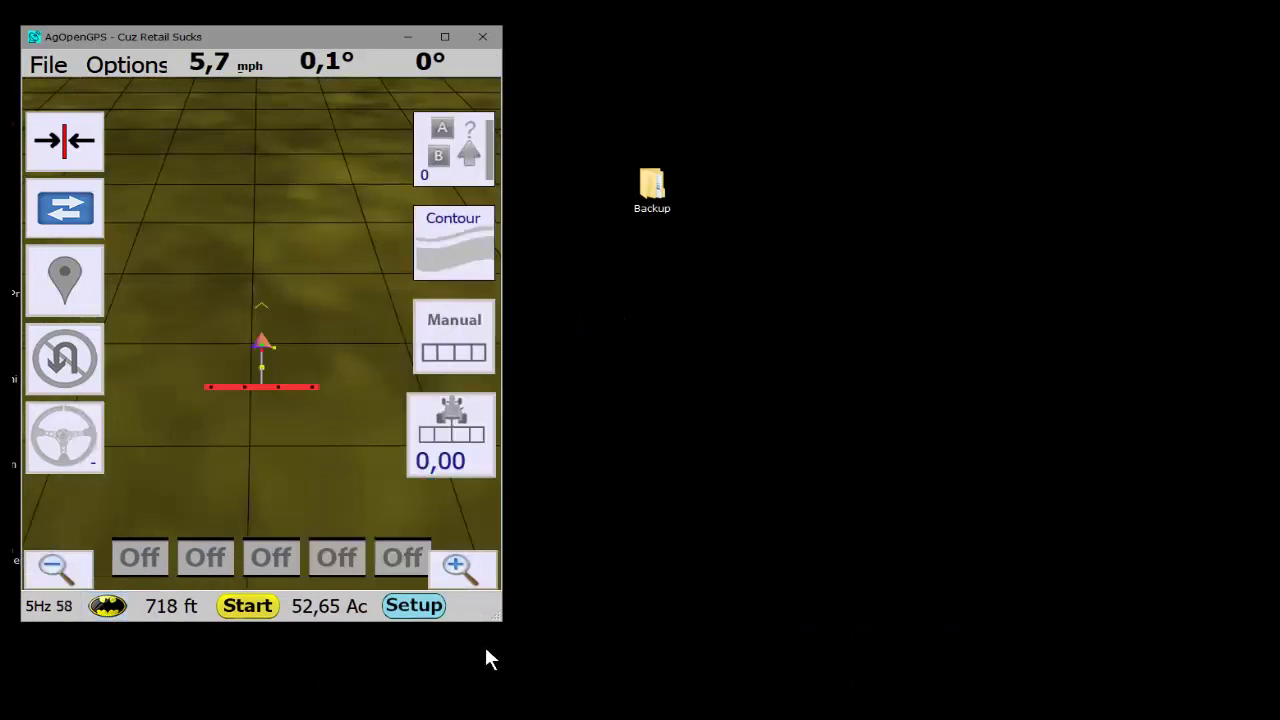
{"action": "left_click_drag", "start_coordinate": [493, 622], "coordinate": [1216, 672]}
{"action": "left_click", "coordinate": [124, 664]}
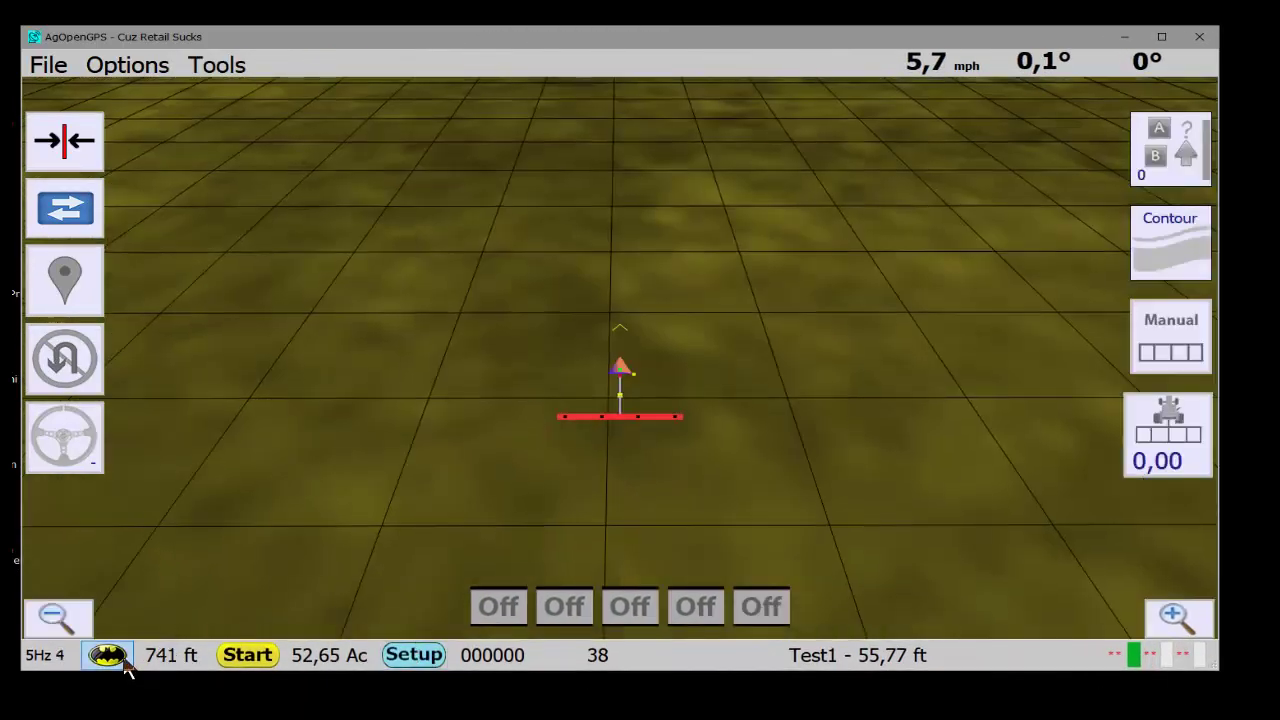
{"action": "left_click", "coordinate": [124, 664]}
{"action": "left_click", "coordinate": [124, 664]}
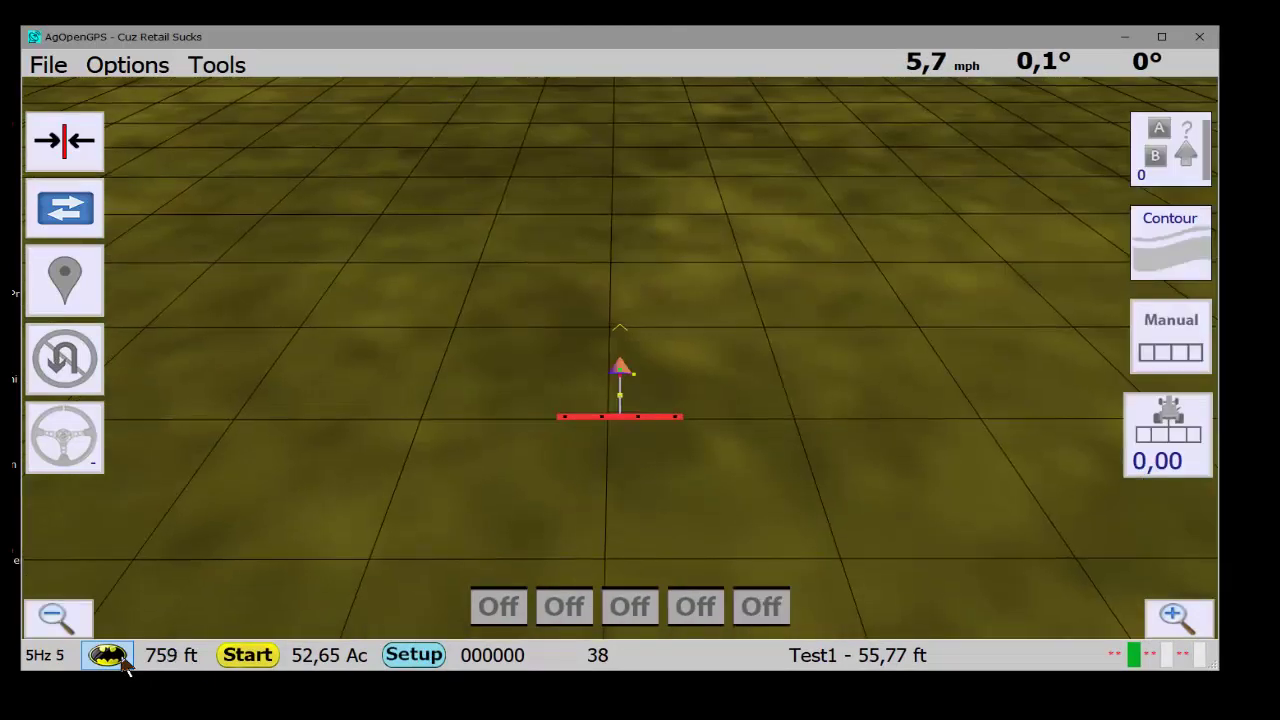
{"action": "left_click", "coordinate": [124, 664]}
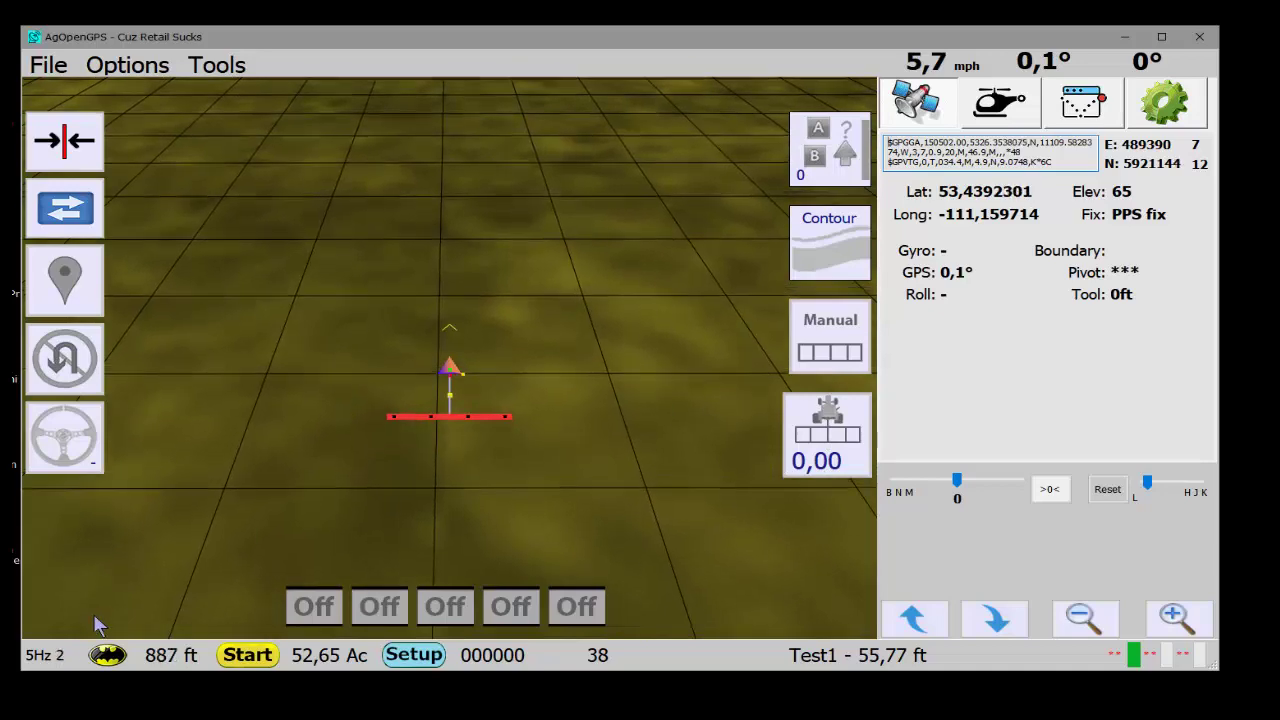
Reset trip distance and area to zero, then try the boundary and headland options
{"action": "left_click", "coordinate": [266, 662]}
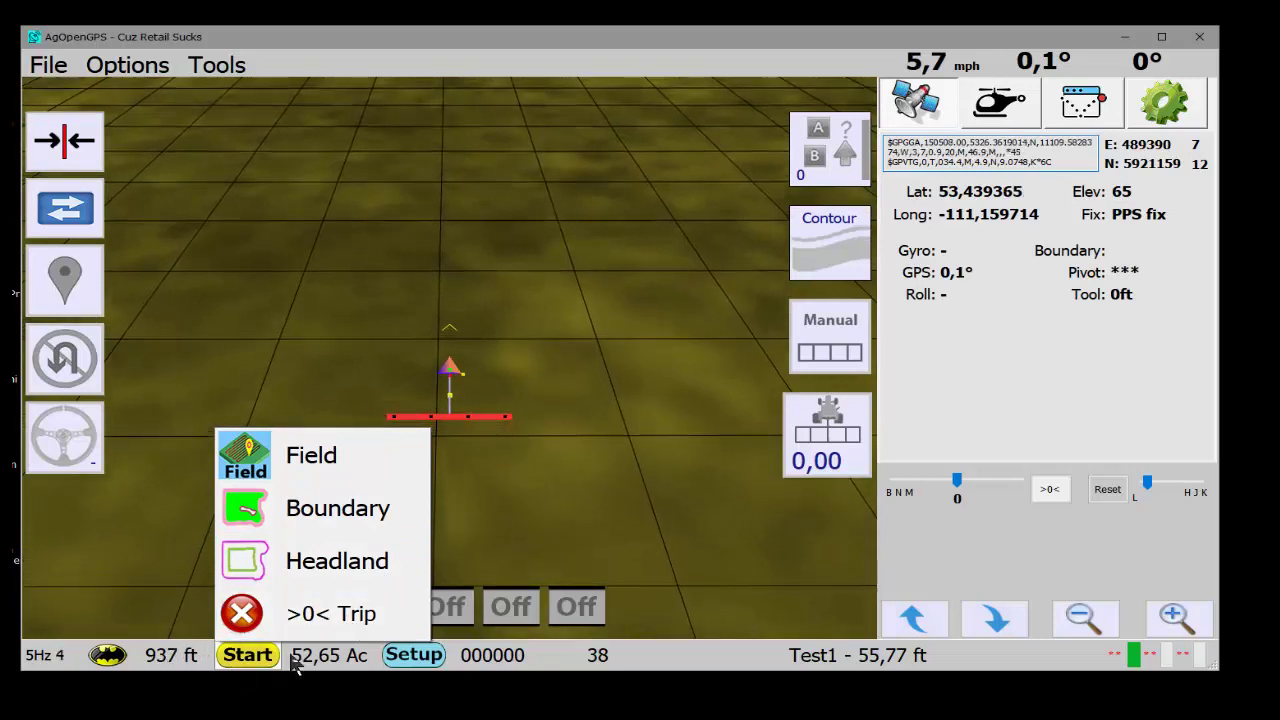
{"action": "left_click", "coordinate": [297, 616]}
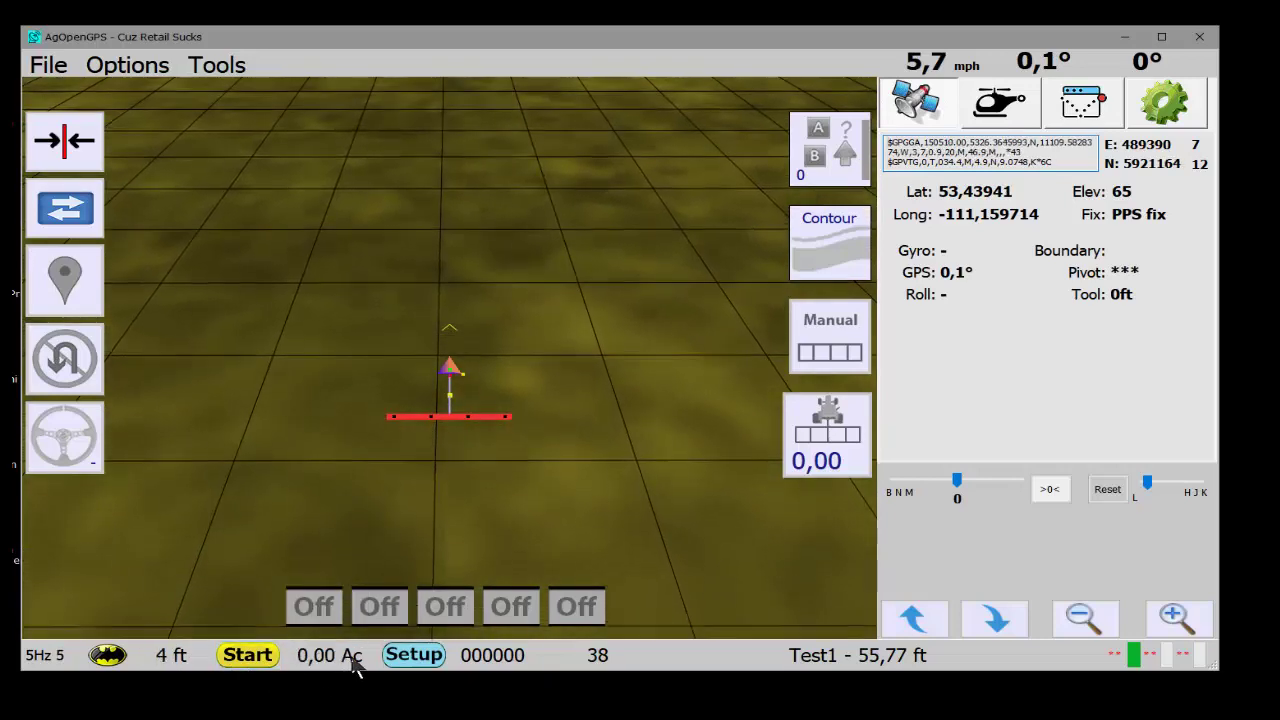
{"action": "left_click", "coordinate": [247, 655]}
{"action": "left_click", "coordinate": [314, 526]}
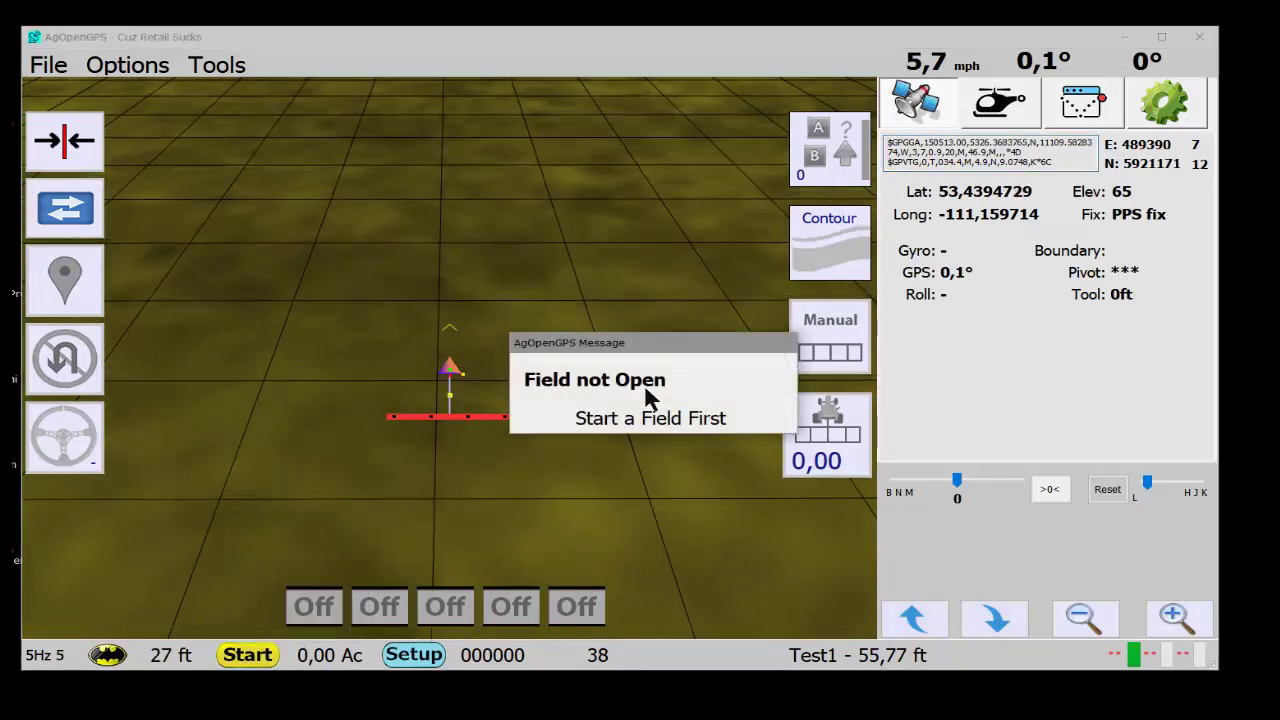
{"action": "left_click", "coordinate": [273, 660]}
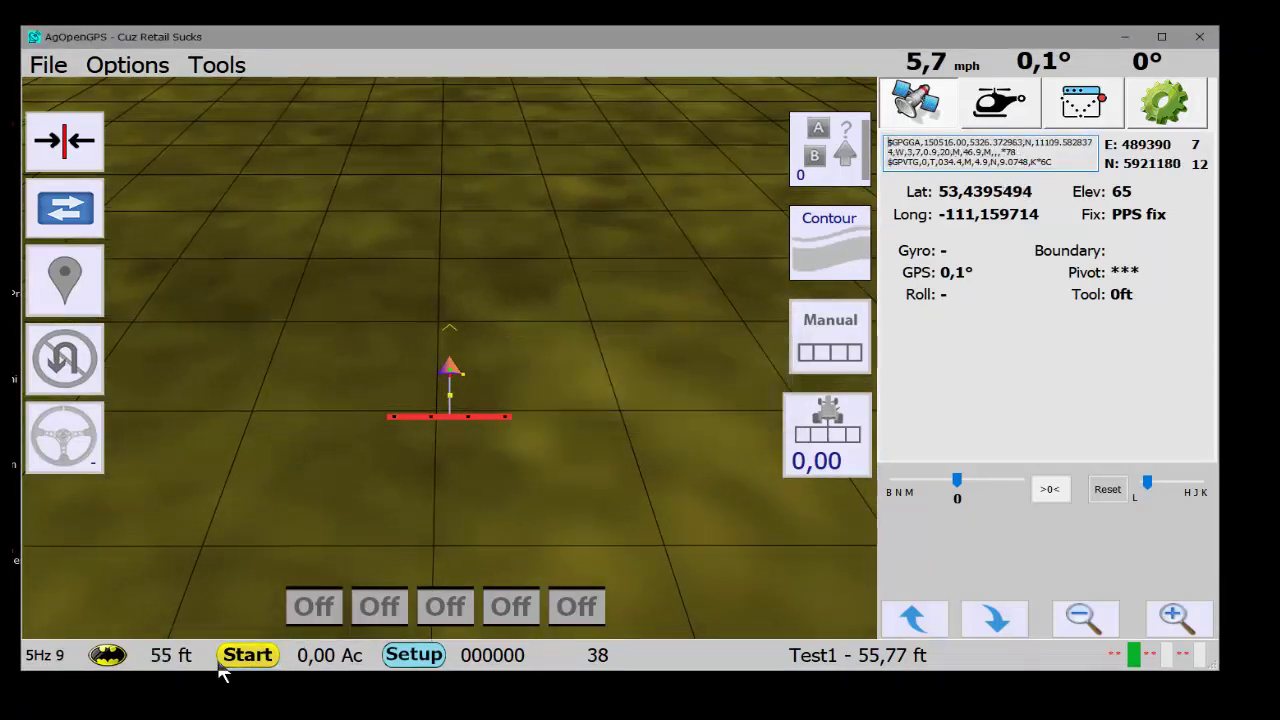
{"action": "left_click", "coordinate": [240, 658]}
{"action": "left_click", "coordinate": [303, 568]}
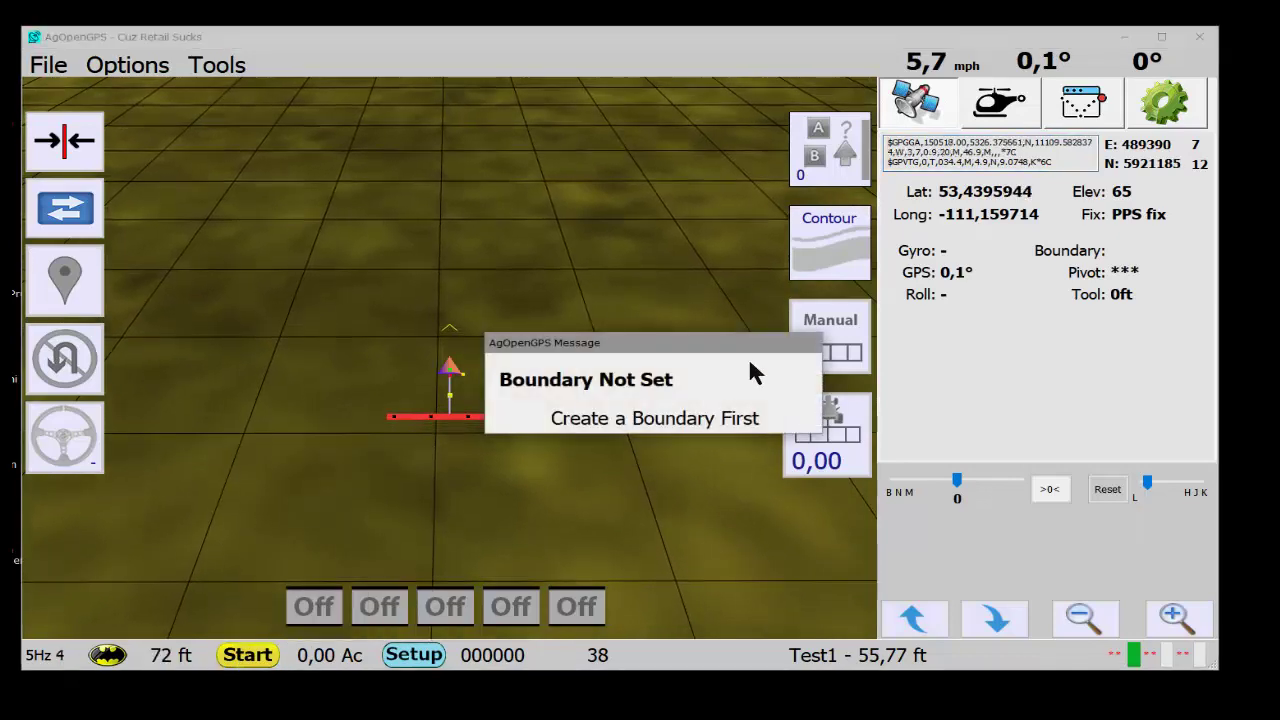
{"action": "left_click", "coordinate": [276, 649]}
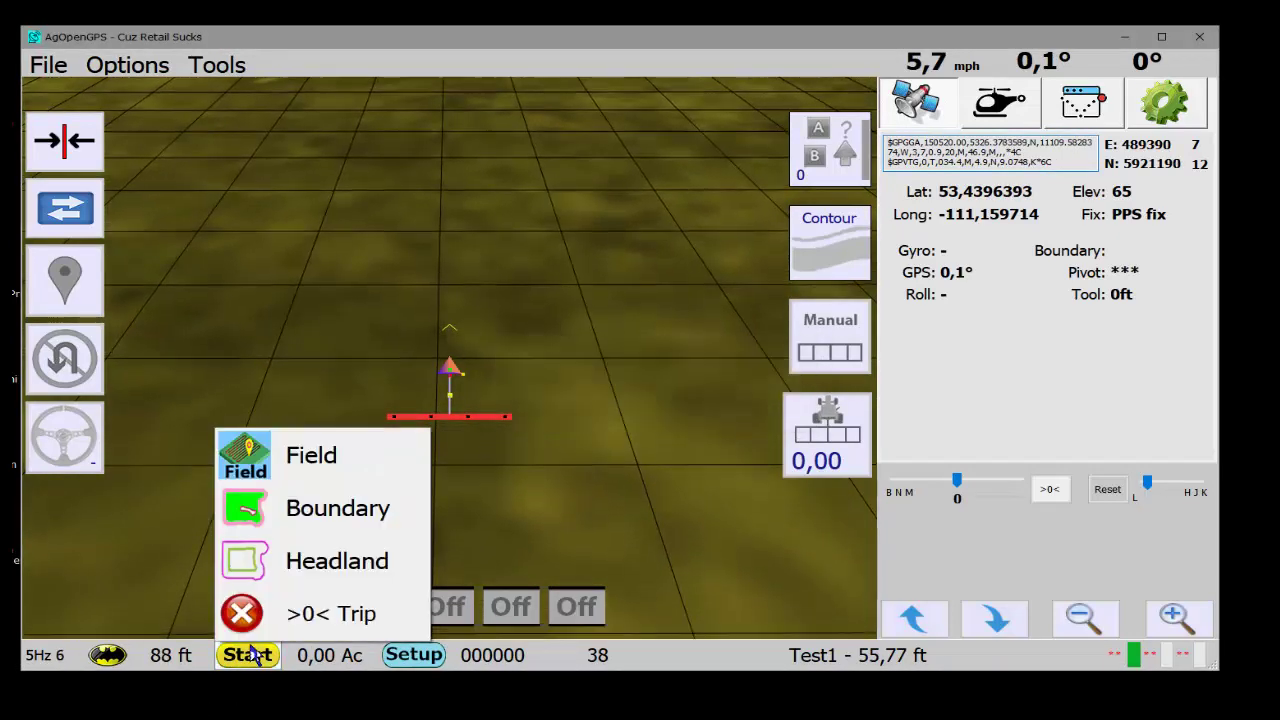
Create a new field named 'ssed Dec14'
{"action": "left_click", "coordinate": [316, 470]}
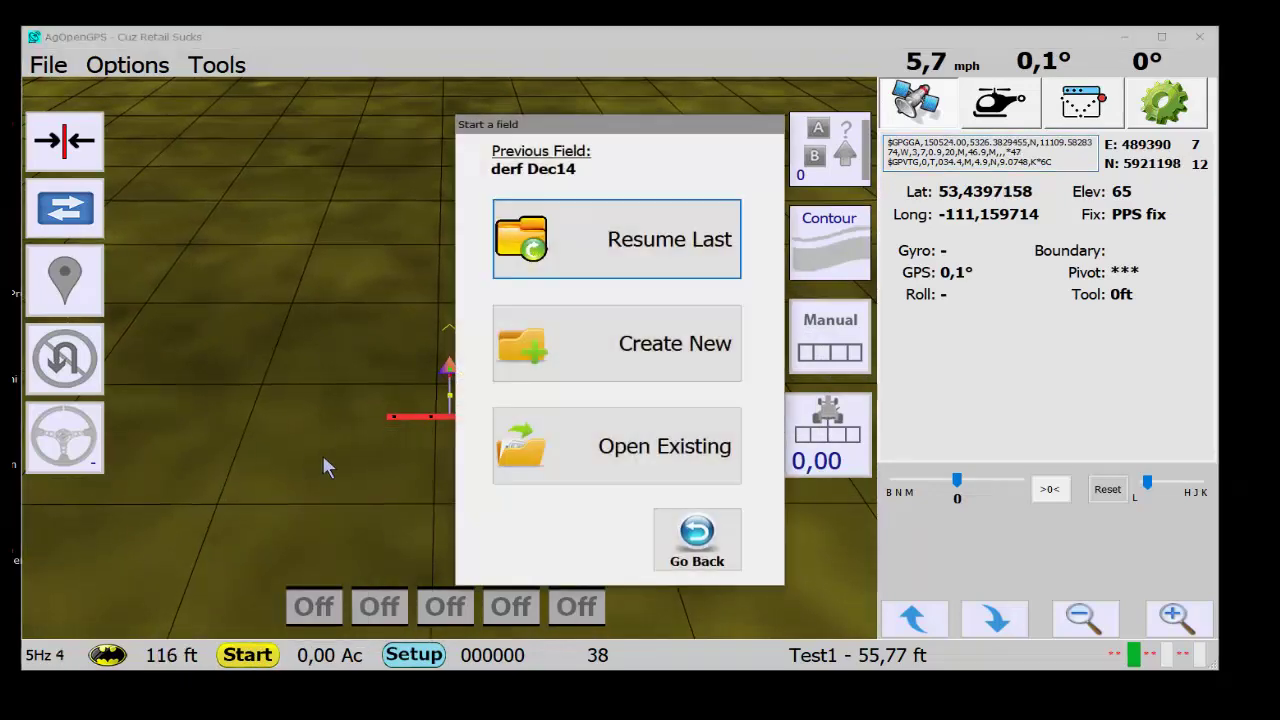
{"action": "left_click", "coordinate": [603, 362]}
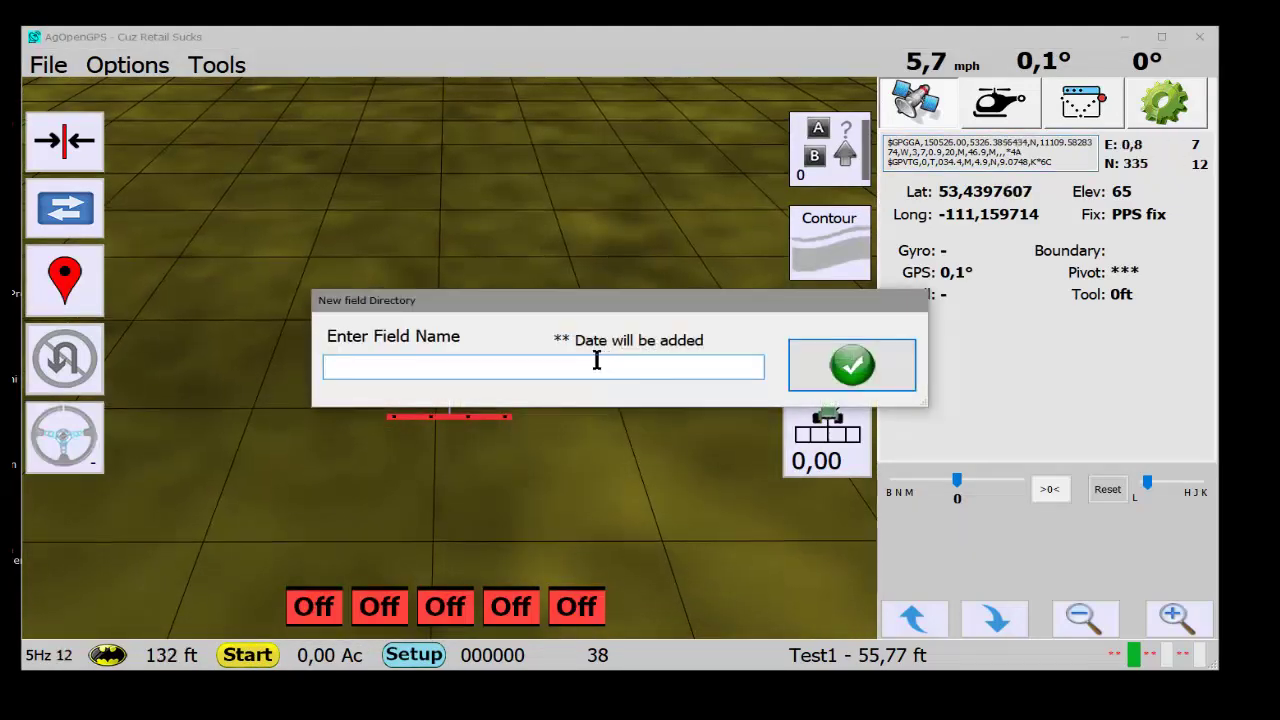
{"action": "type", "text": "ssed"}
{"action": "left_click", "coordinate": [851, 365]}
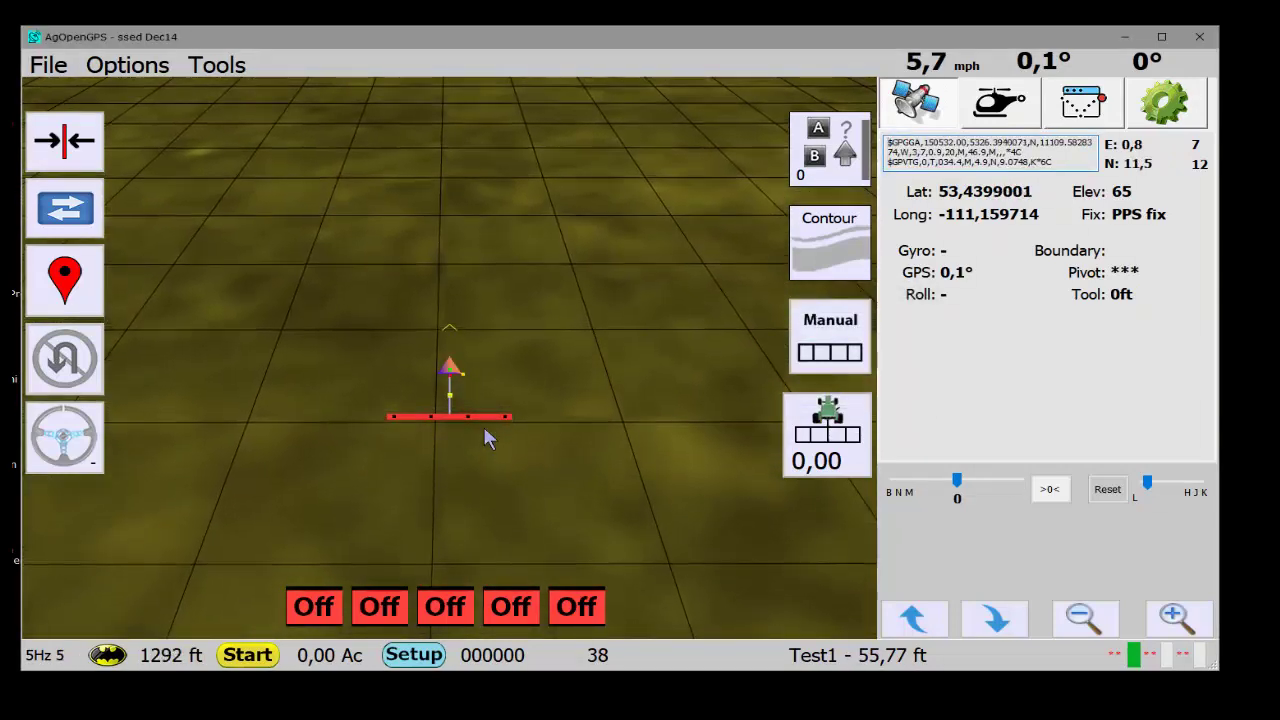
Open the U-turn settings from Setup, showing turn 10 m after with skips 1
{"action": "left_click", "coordinate": [405, 656]}
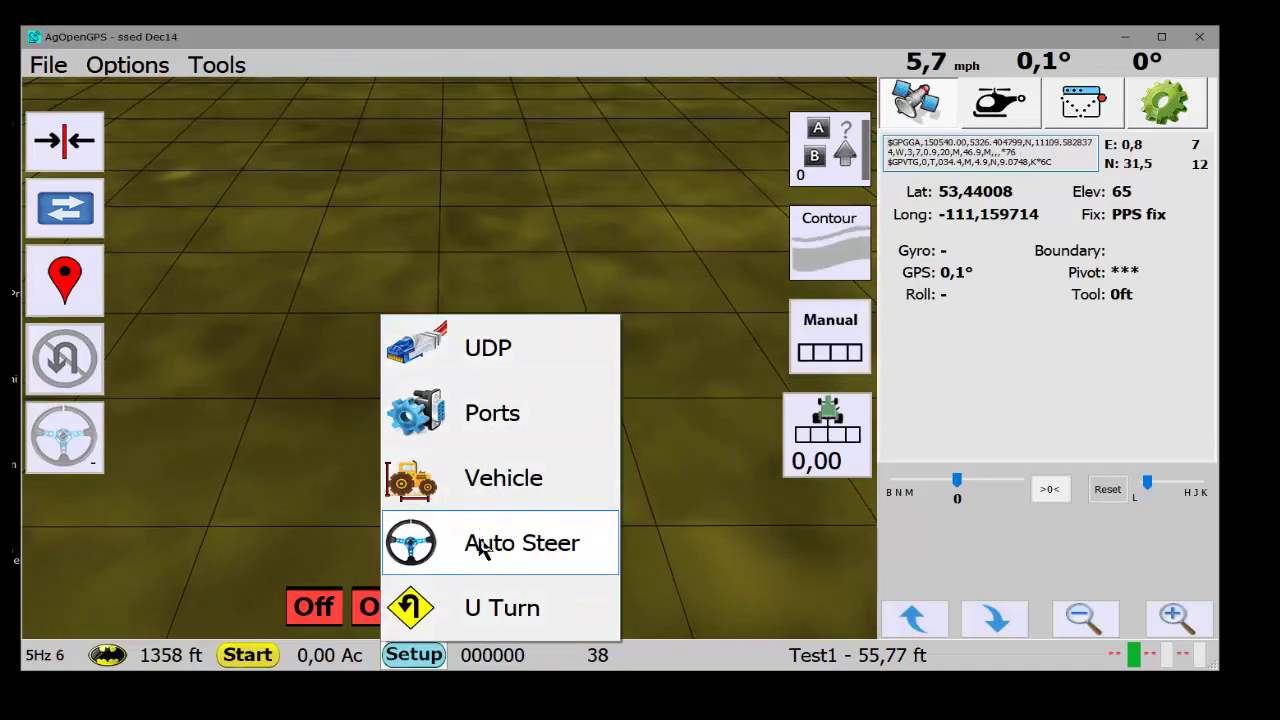
{"action": "left_click", "coordinate": [503, 608]}
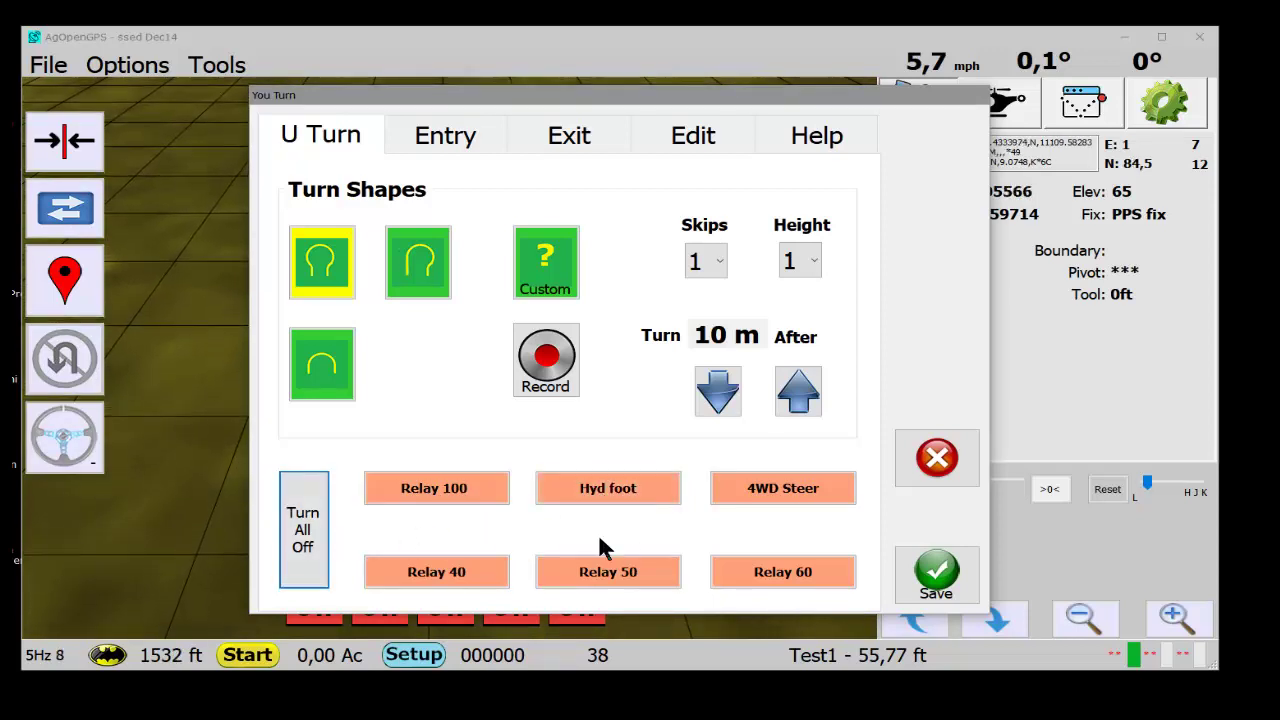
Review the entry and exit turn actions and edit the relay function names
{"action": "left_click", "coordinate": [450, 145]}
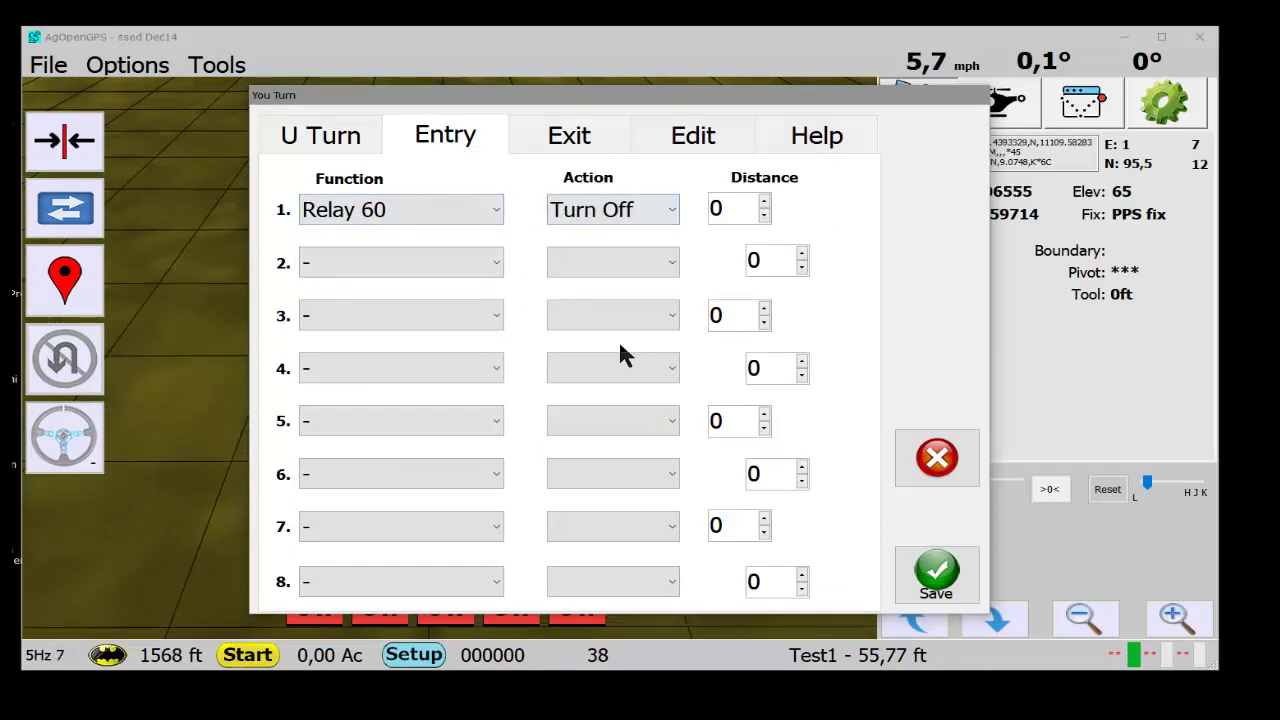
{"action": "left_click", "coordinate": [565, 140]}
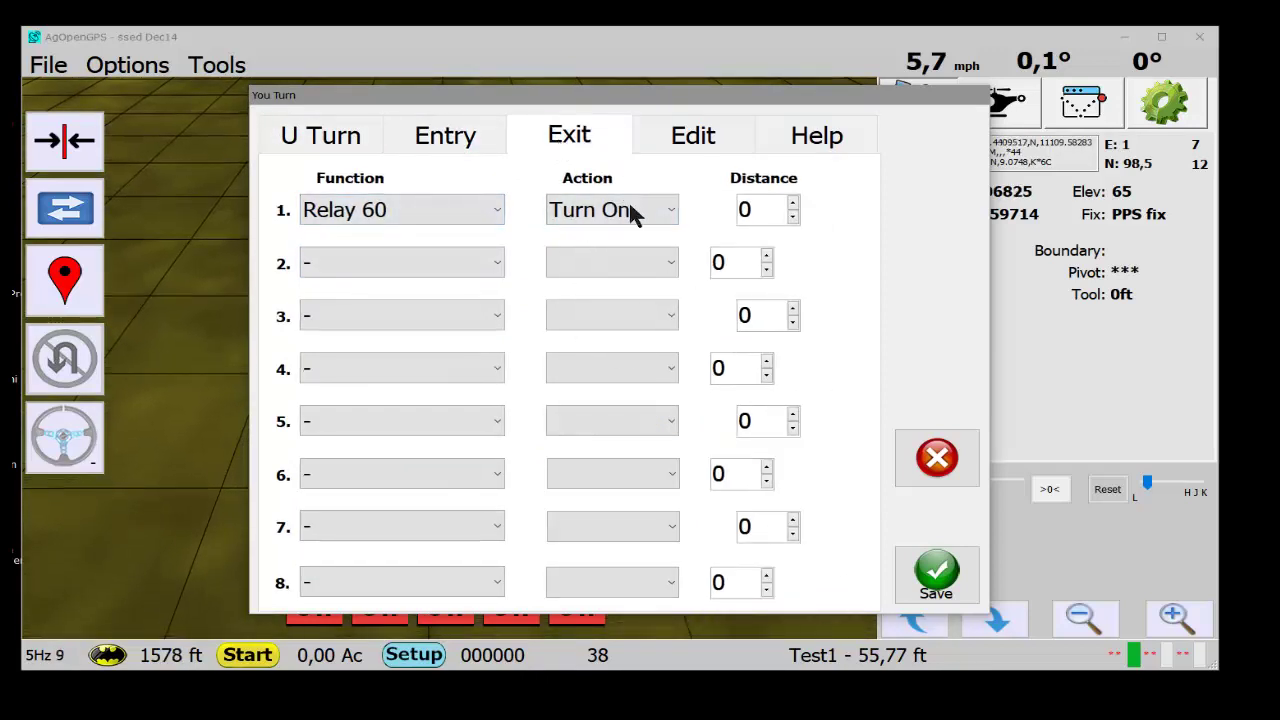
{"action": "left_click", "coordinate": [714, 134]}
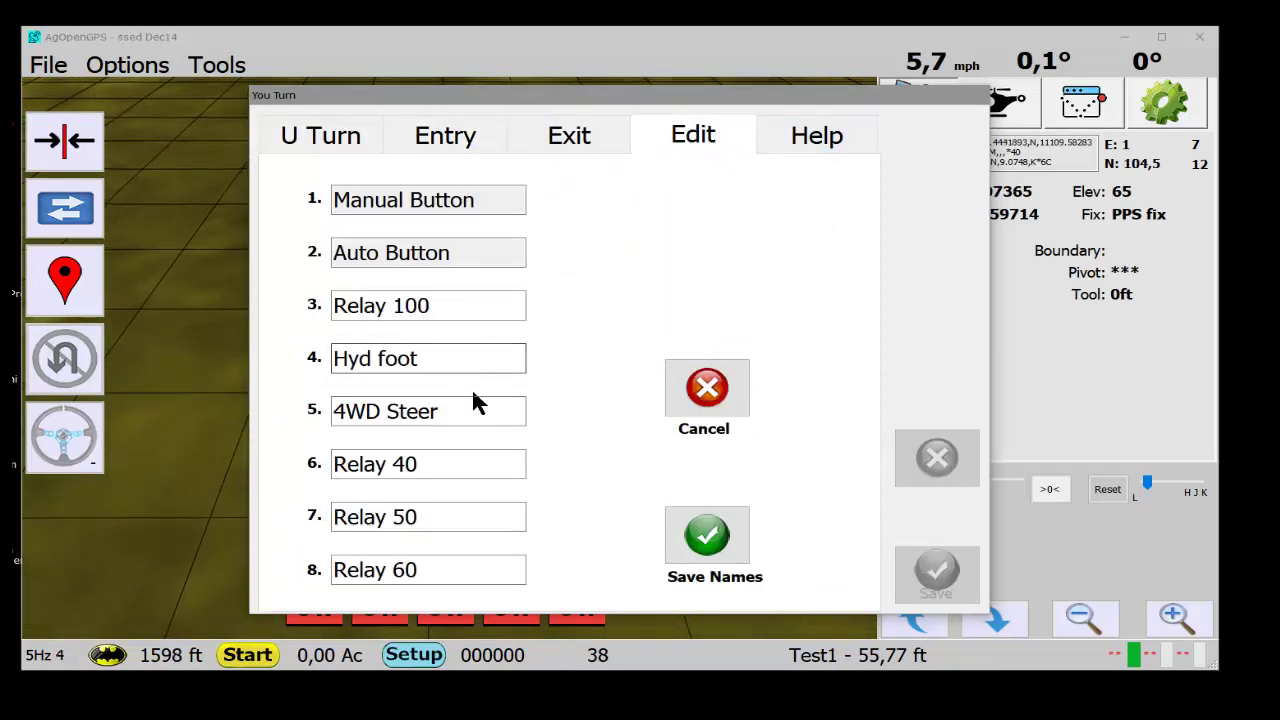
{"action": "left_click", "coordinate": [472, 400]}
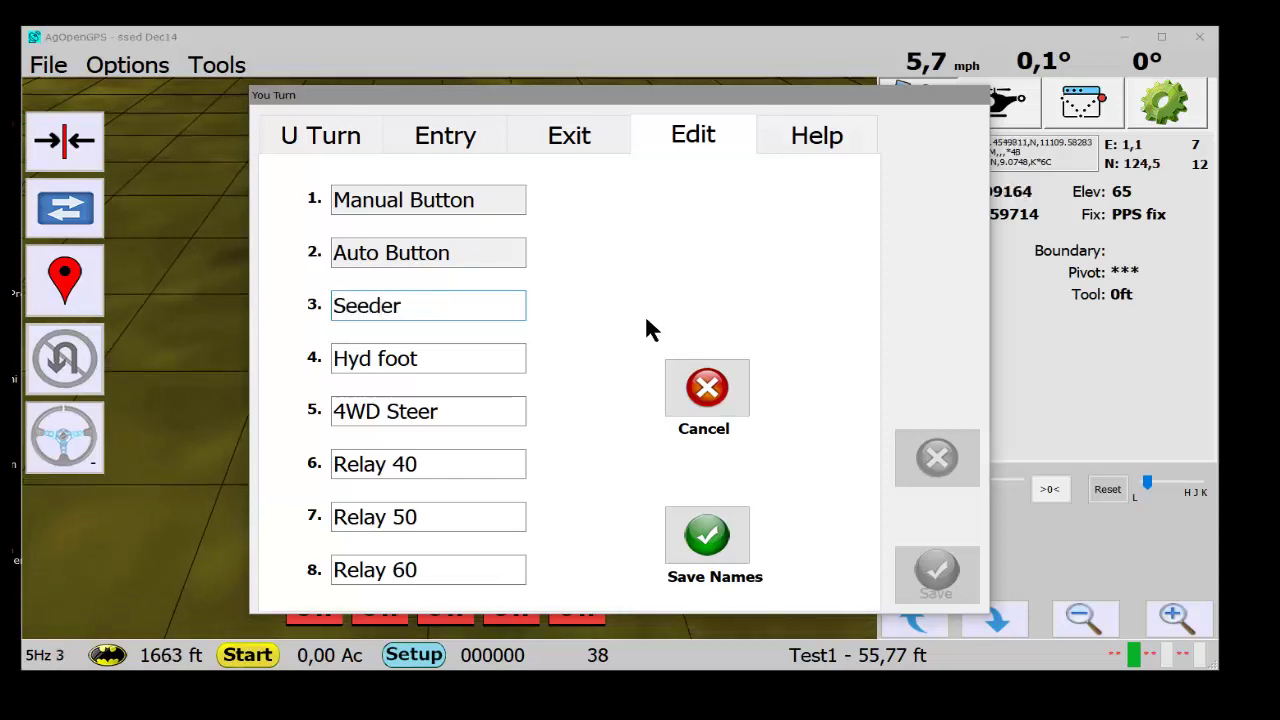
{"action": "left_click", "coordinate": [702, 532]}
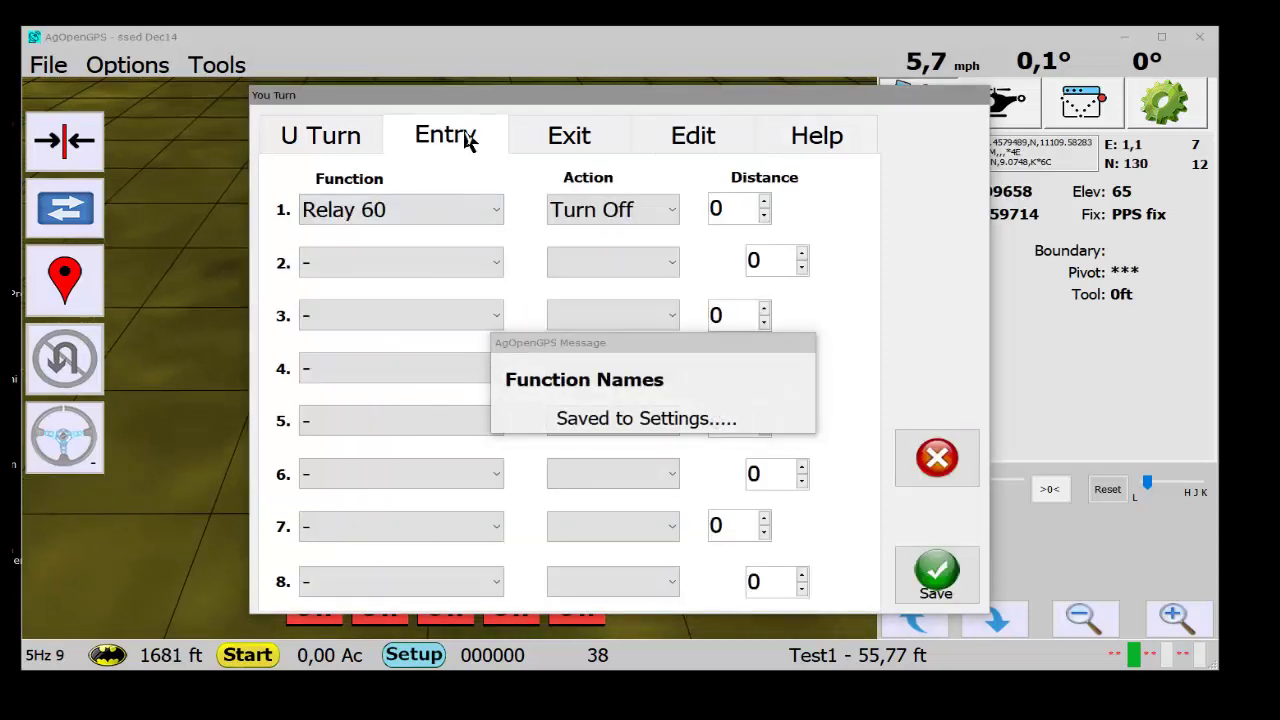
{"action": "left_click", "coordinate": [443, 256]}
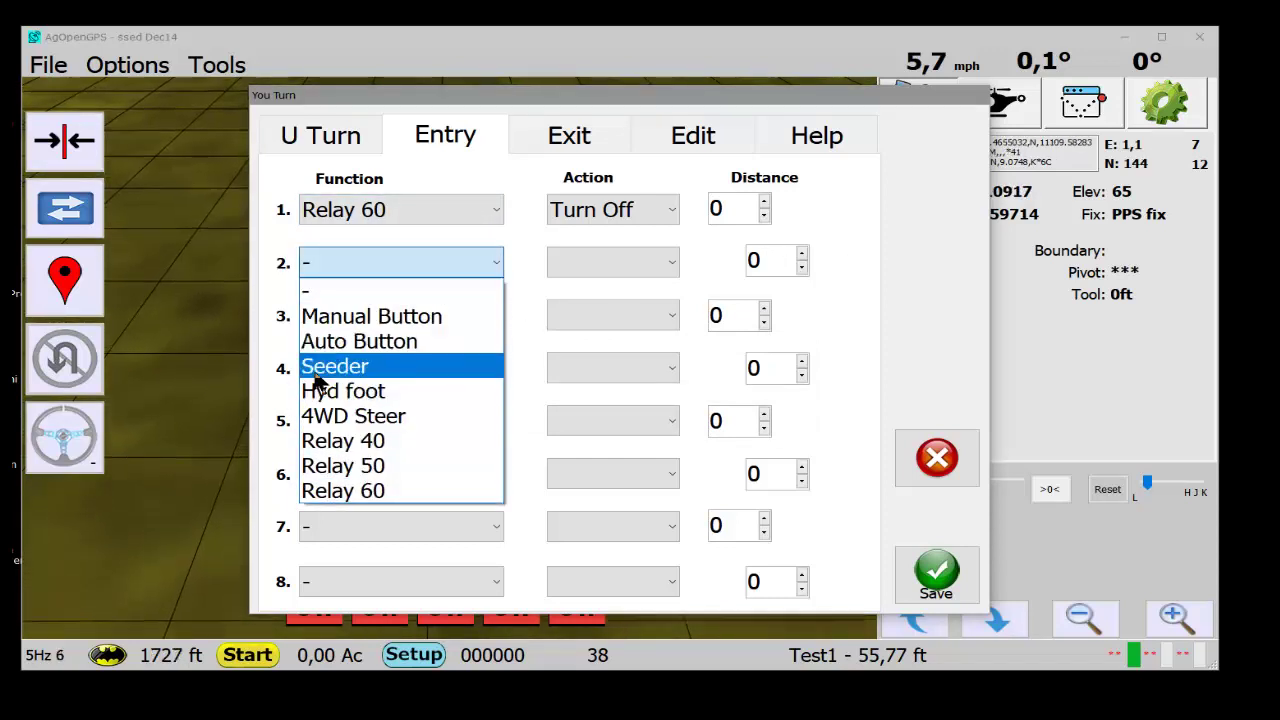
{"action": "left_click", "coordinate": [533, 253]}
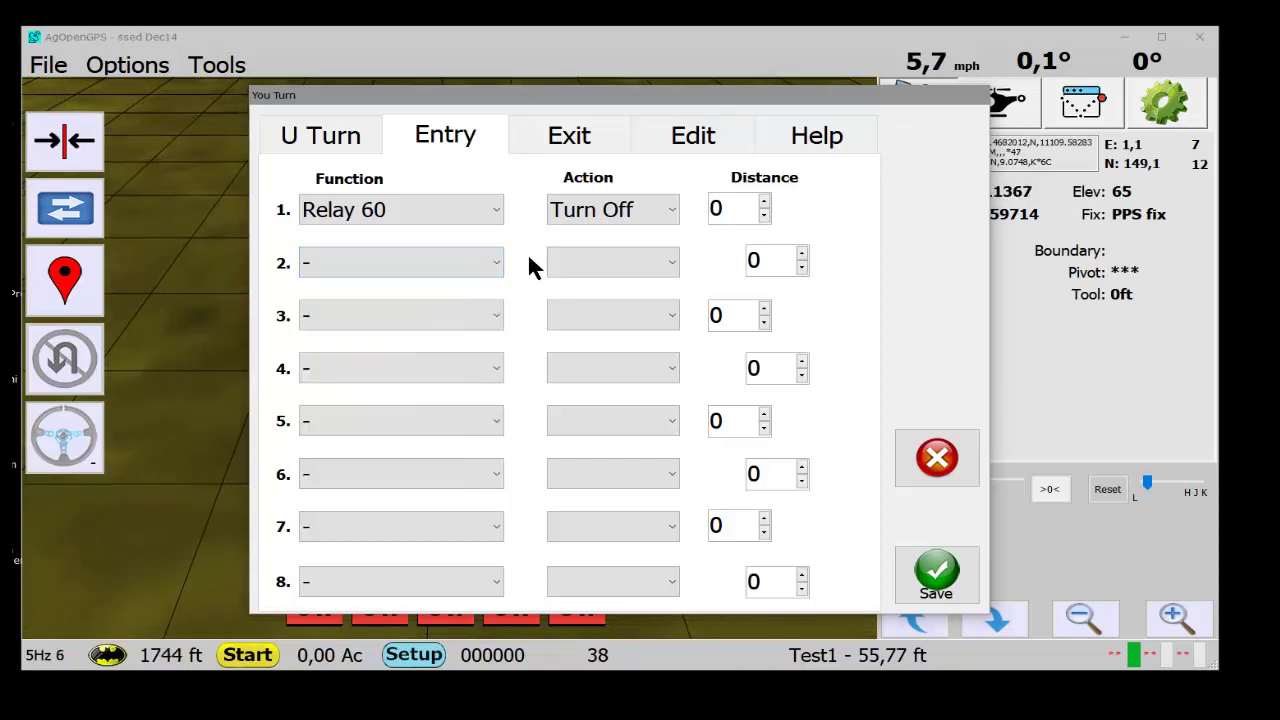
Change entry row 1's function from Relay 60 to '-' and save the U-turn settings
{"action": "left_click", "coordinate": [393, 219]}
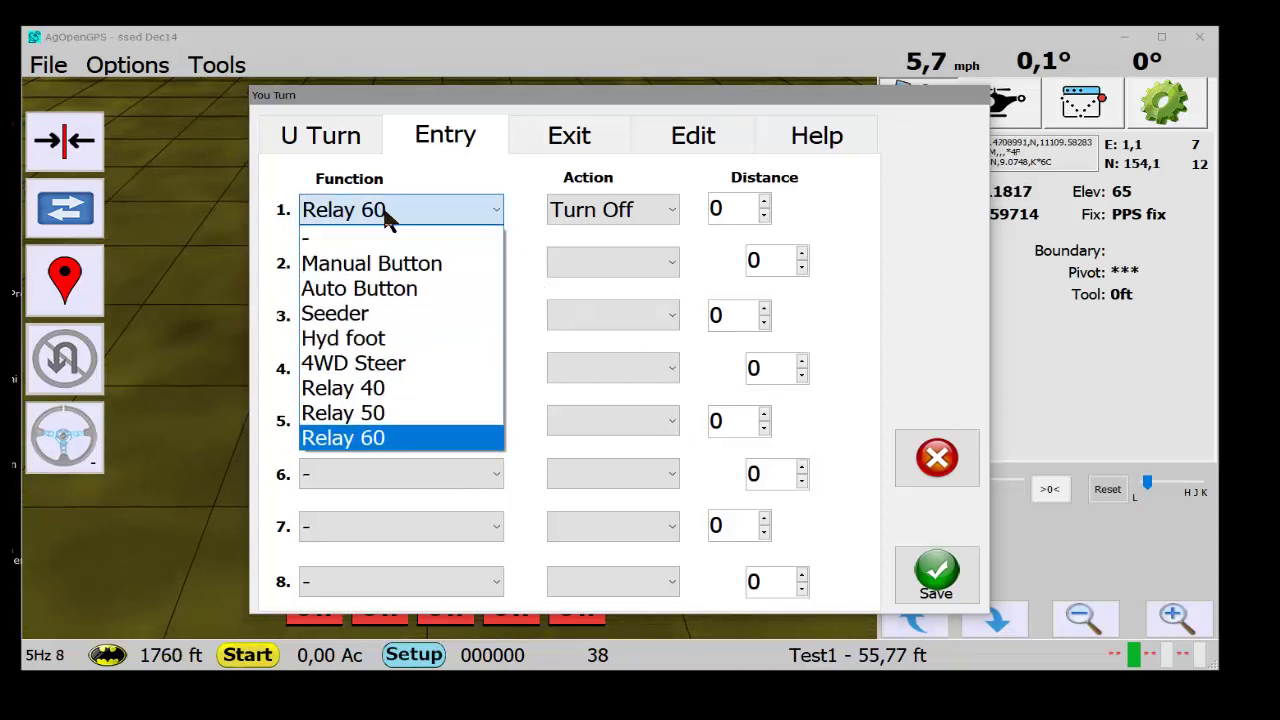
{"action": "left_click", "coordinate": [368, 240]}
{"action": "left_click", "coordinate": [360, 212]}
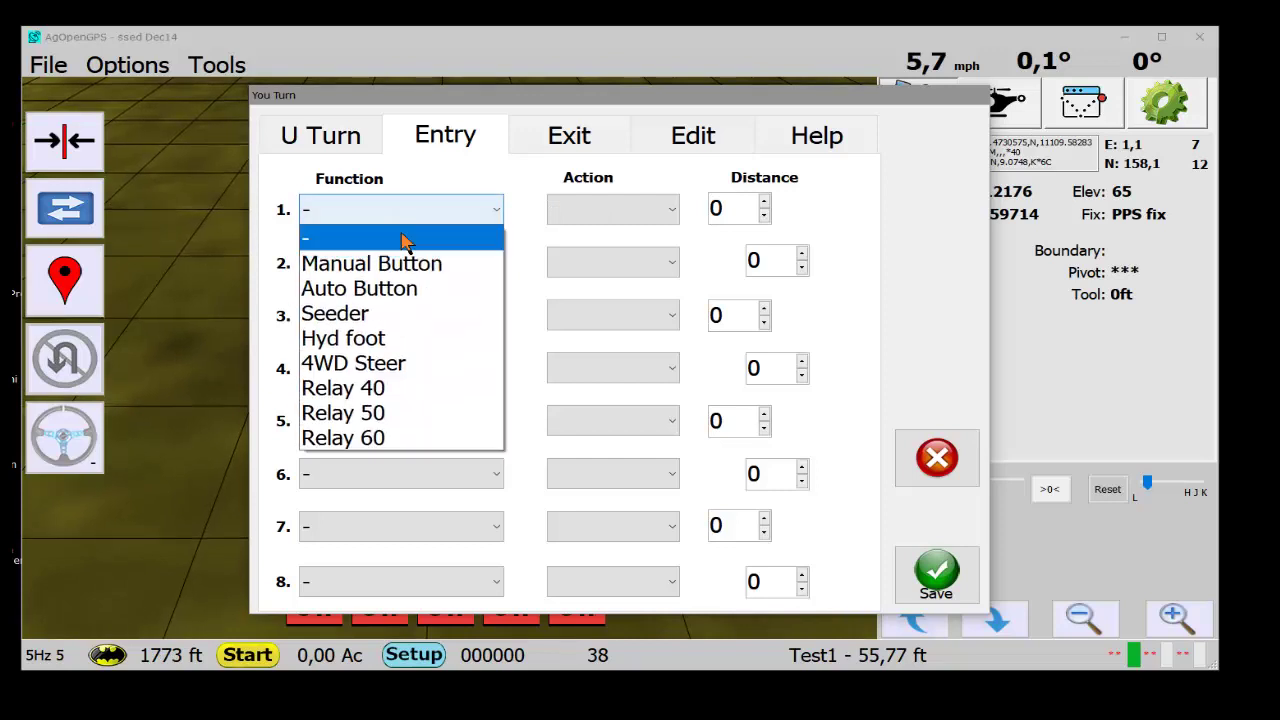
{"action": "left_click", "coordinate": [374, 240]}
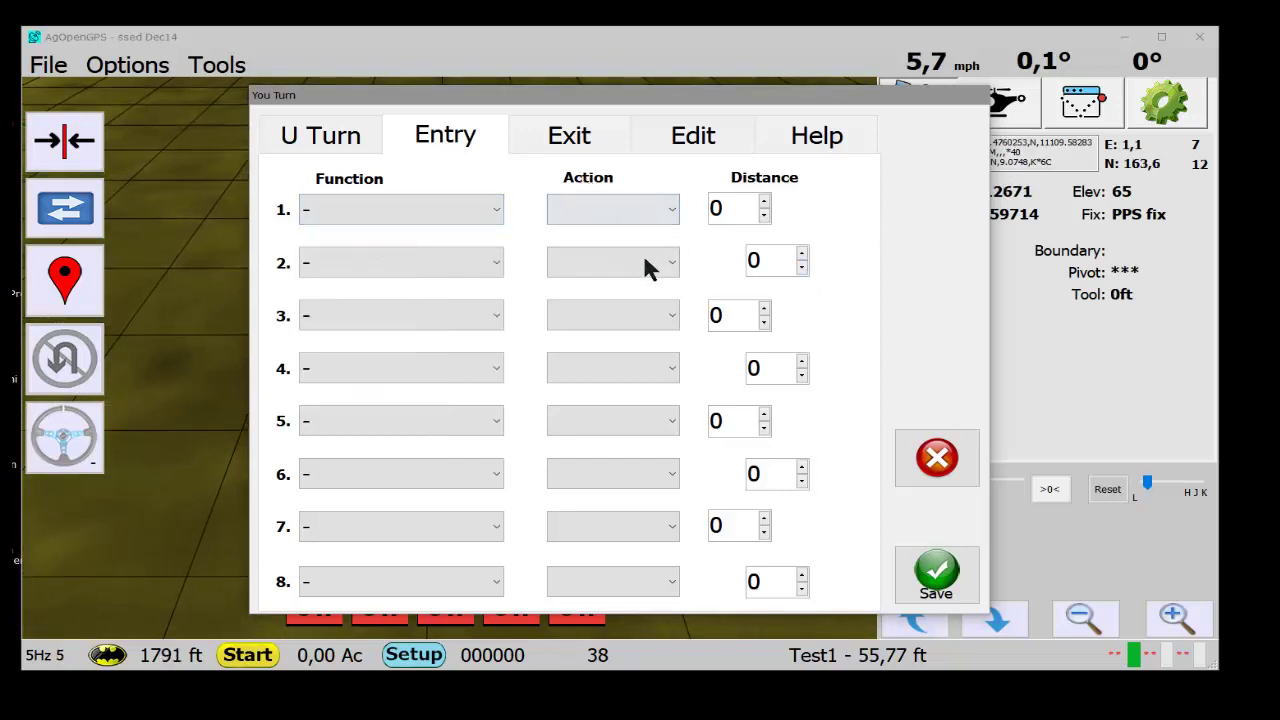
{"action": "left_click", "coordinate": [457, 211]}
{"action": "left_click", "coordinate": [511, 287]}
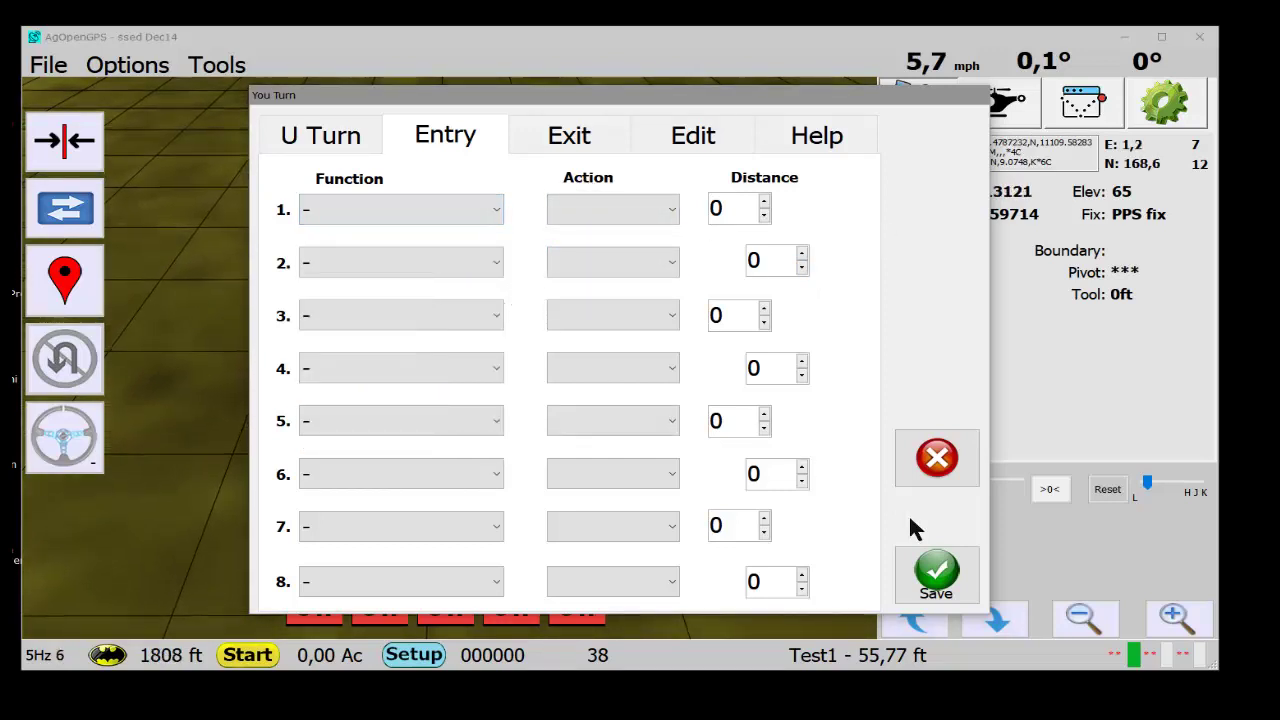
{"action": "left_click", "coordinate": [938, 578]}
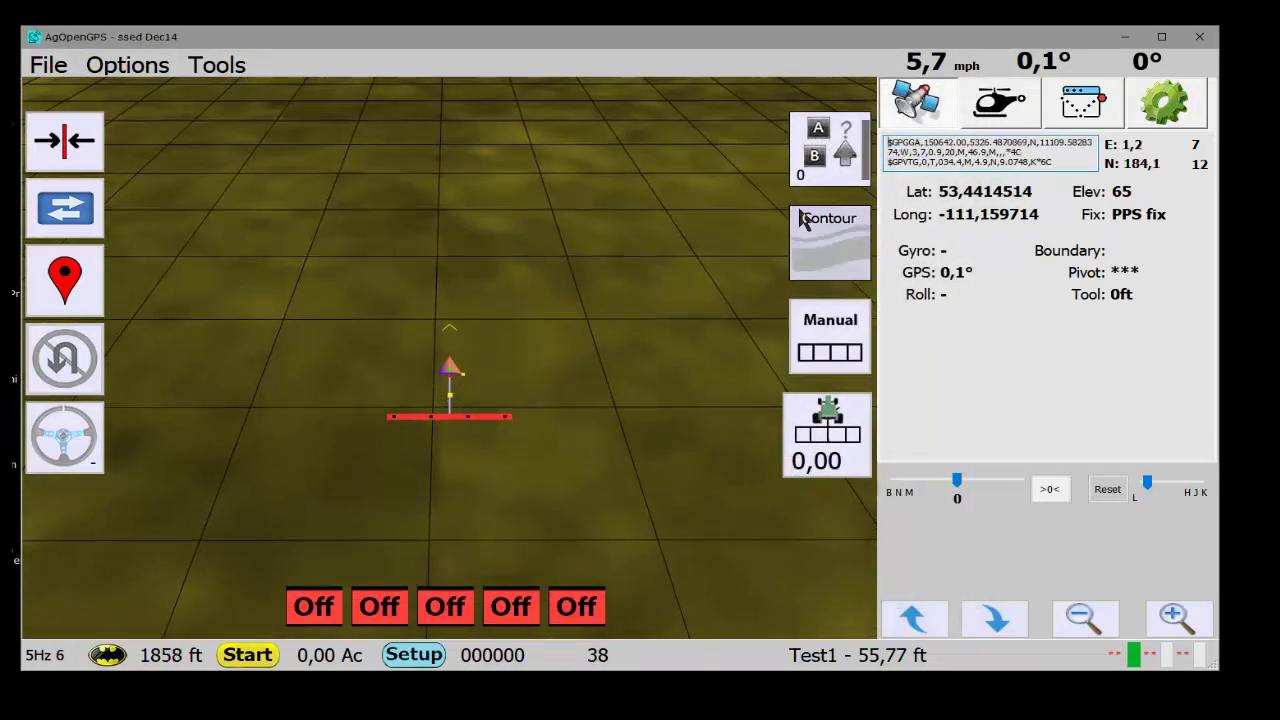
Set point A at the current position and nudge the line heading upward
{"action": "left_click", "coordinate": [810, 168]}
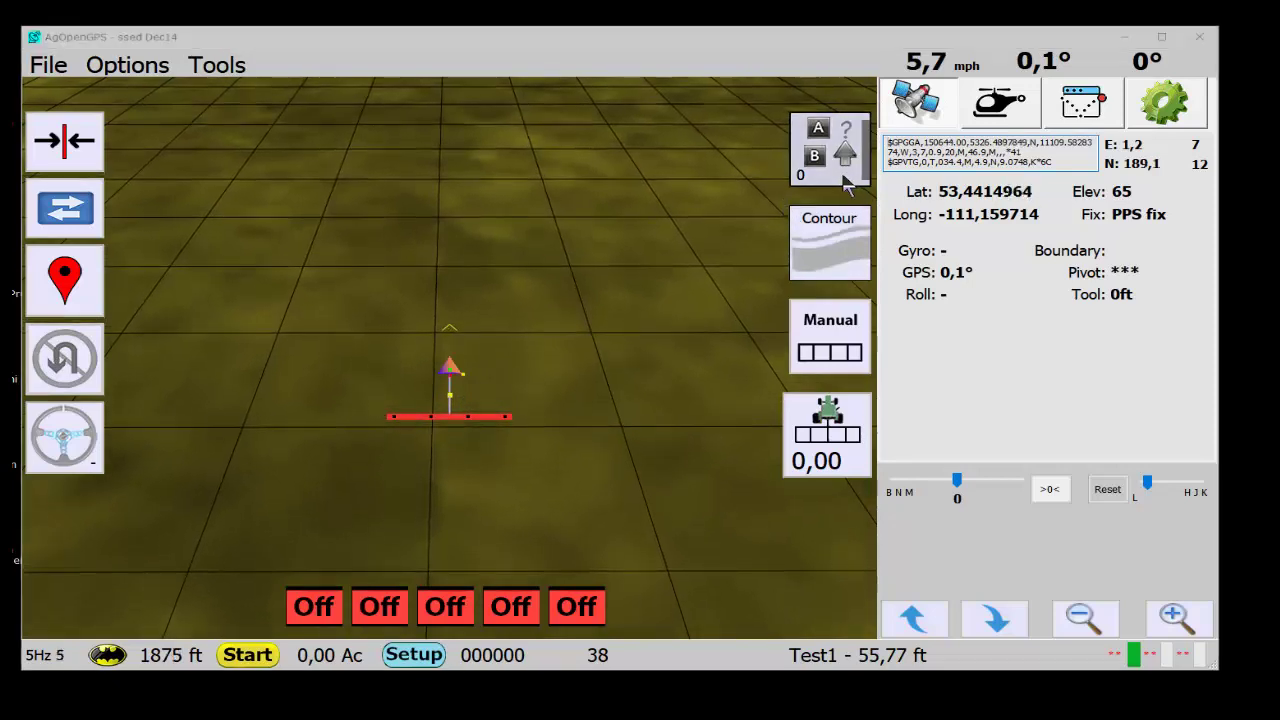
{"action": "left_click_drag", "start_coordinate": [320, 157], "coordinate": [1002, 190]}
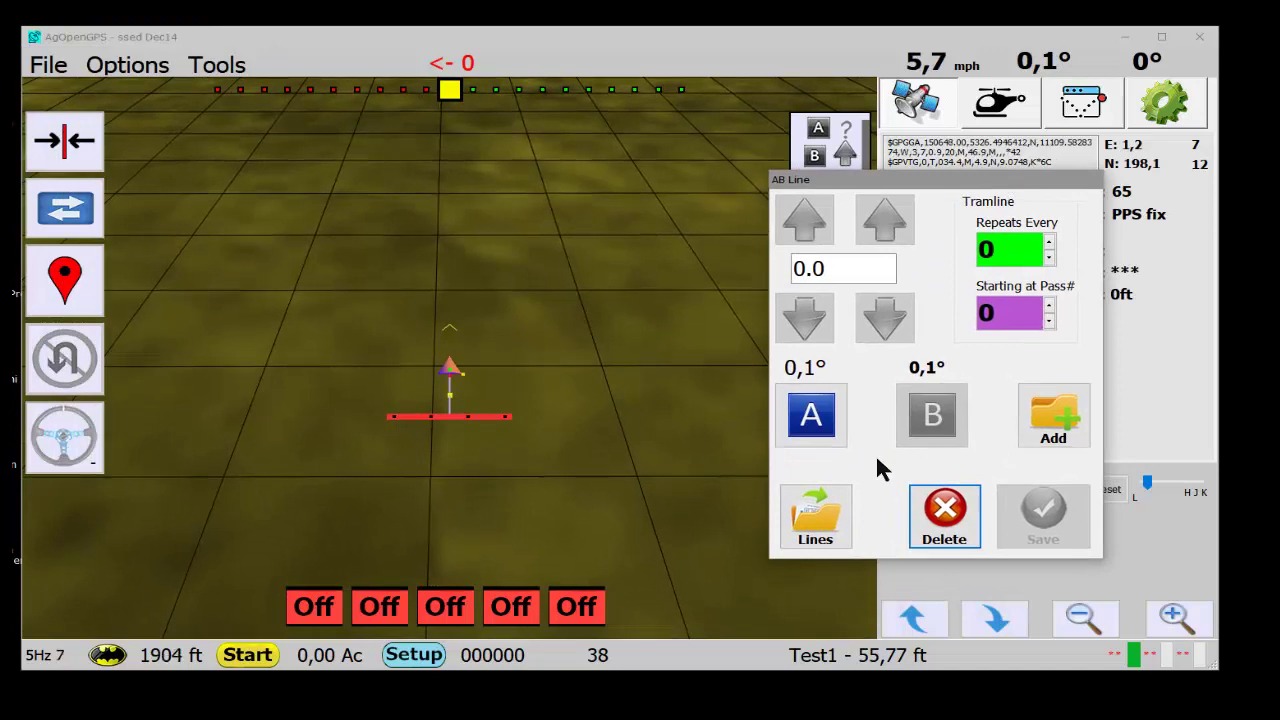
{"action": "left_click", "coordinate": [813, 440]}
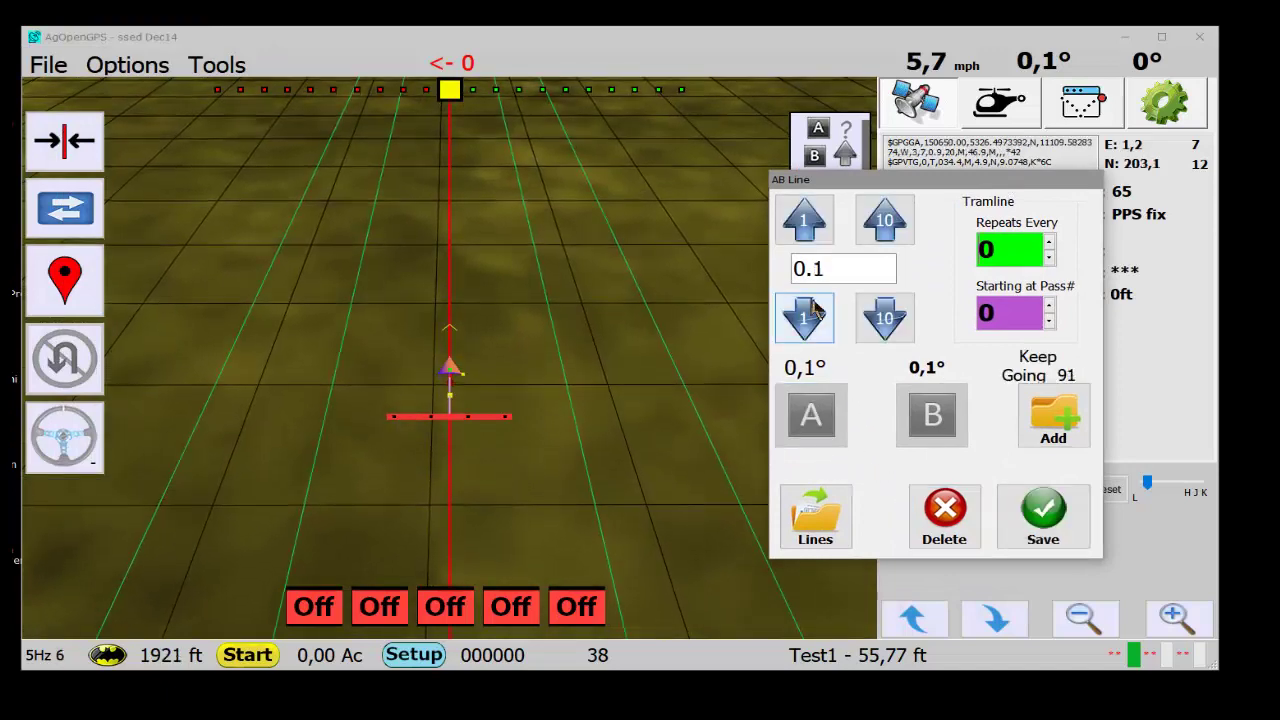
{"action": "left_click", "coordinate": [805, 218]}
{"action": "left_click", "coordinate": [805, 218]}
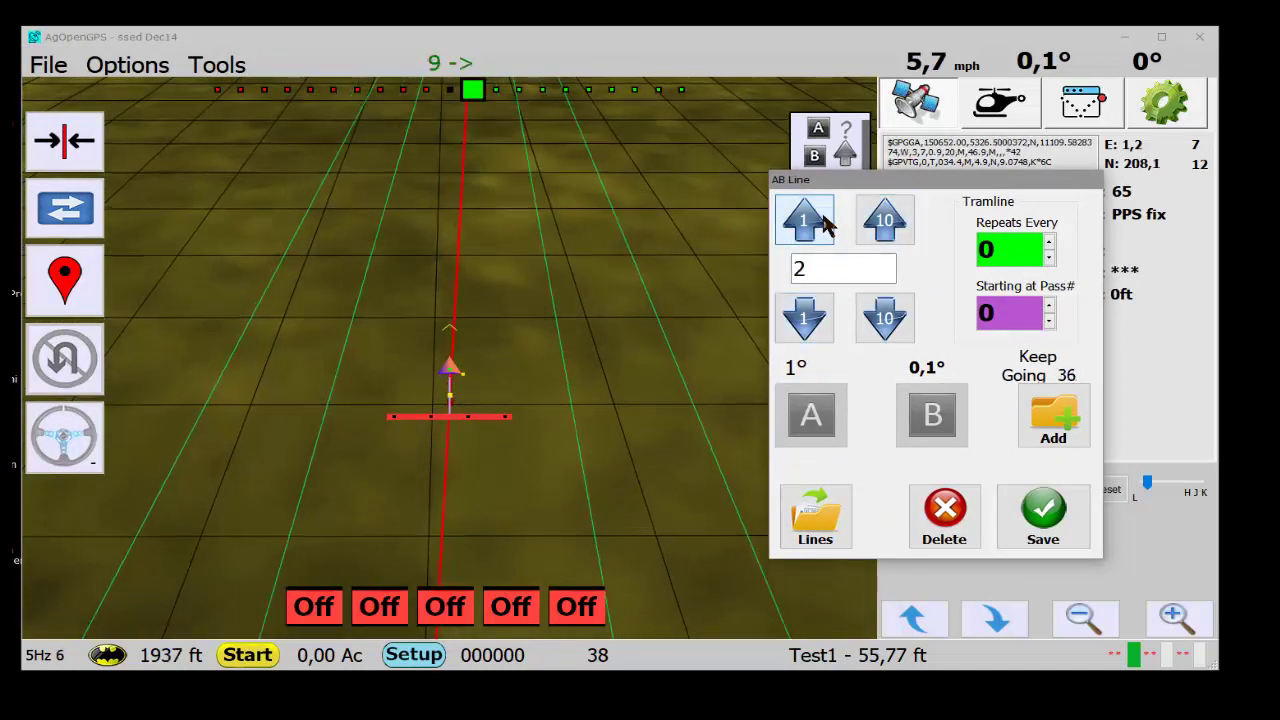
{"action": "left_click", "coordinate": [805, 218]}
{"action": "left_click", "coordinate": [805, 218]}
{"action": "left_click", "coordinate": [805, 218]}
{"action": "left_click", "coordinate": [880, 230]}
{"action": "double_click", "coordinate": [880, 230]}
{"action": "left_click", "coordinate": [880, 230]}
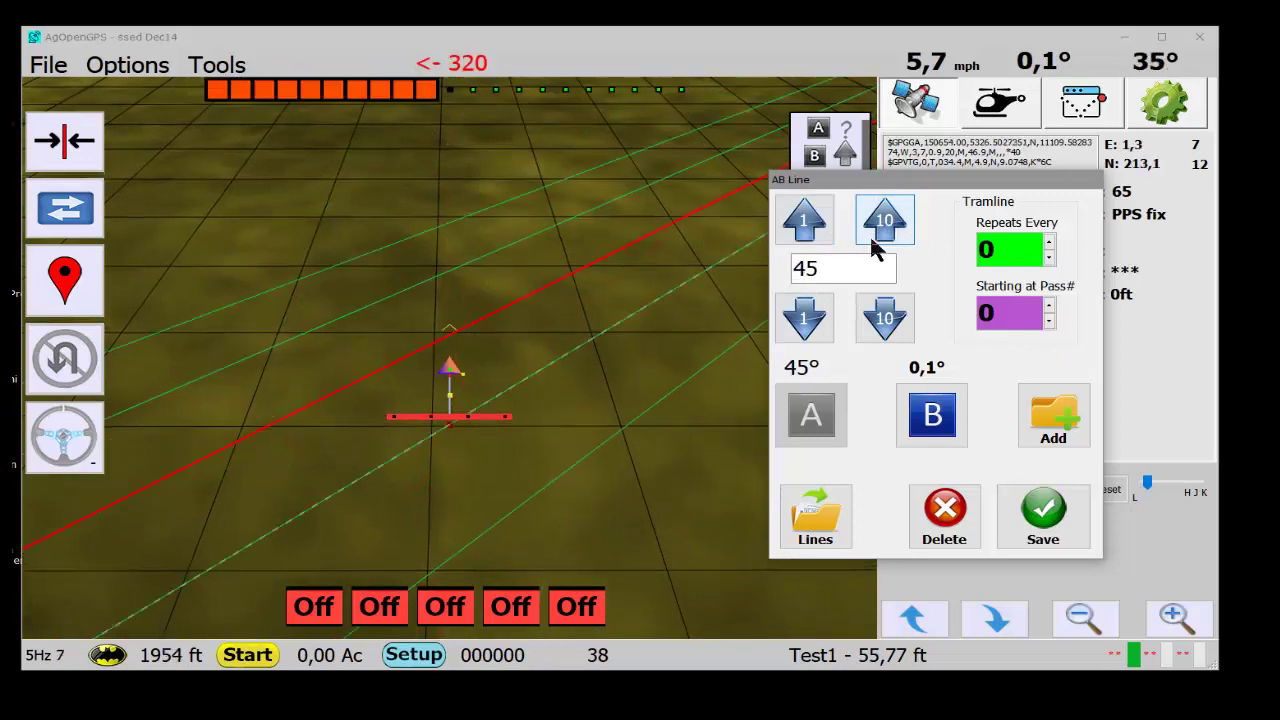
Enter a 34.654° heading and add the line to the saved lines
{"action": "double_click", "coordinate": [847, 262]}
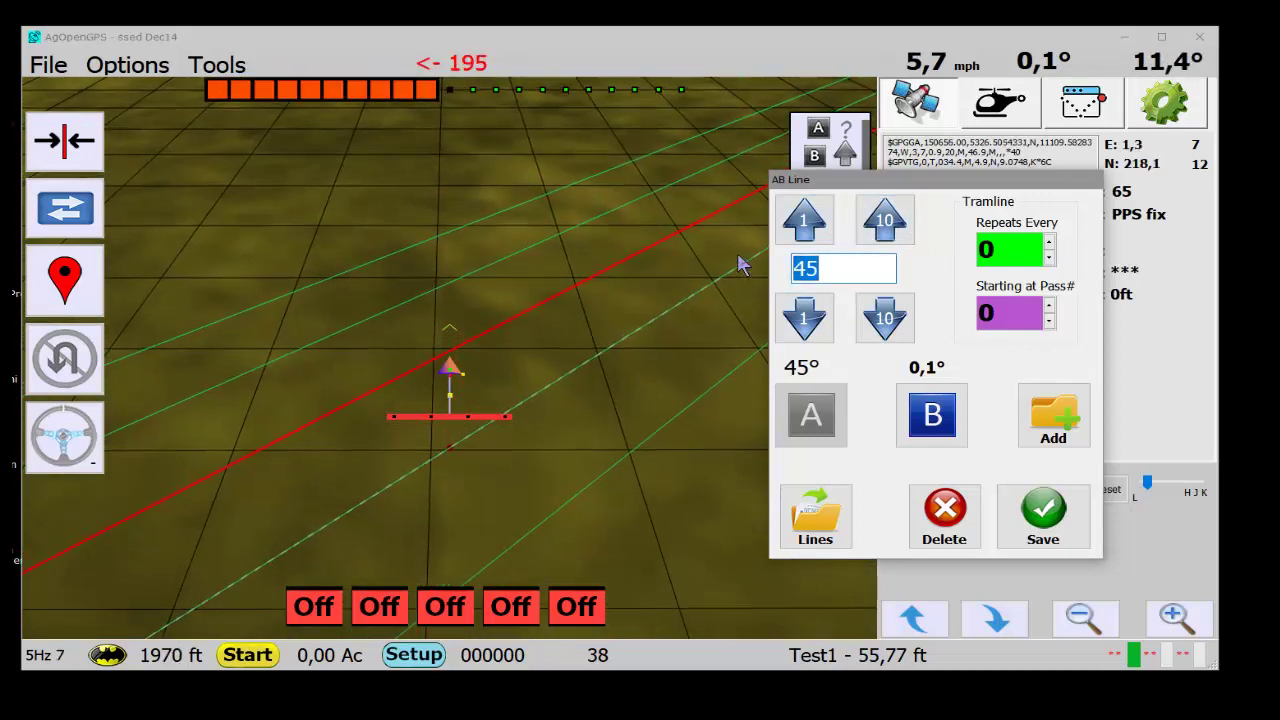
{"action": "type", "text": "56."}
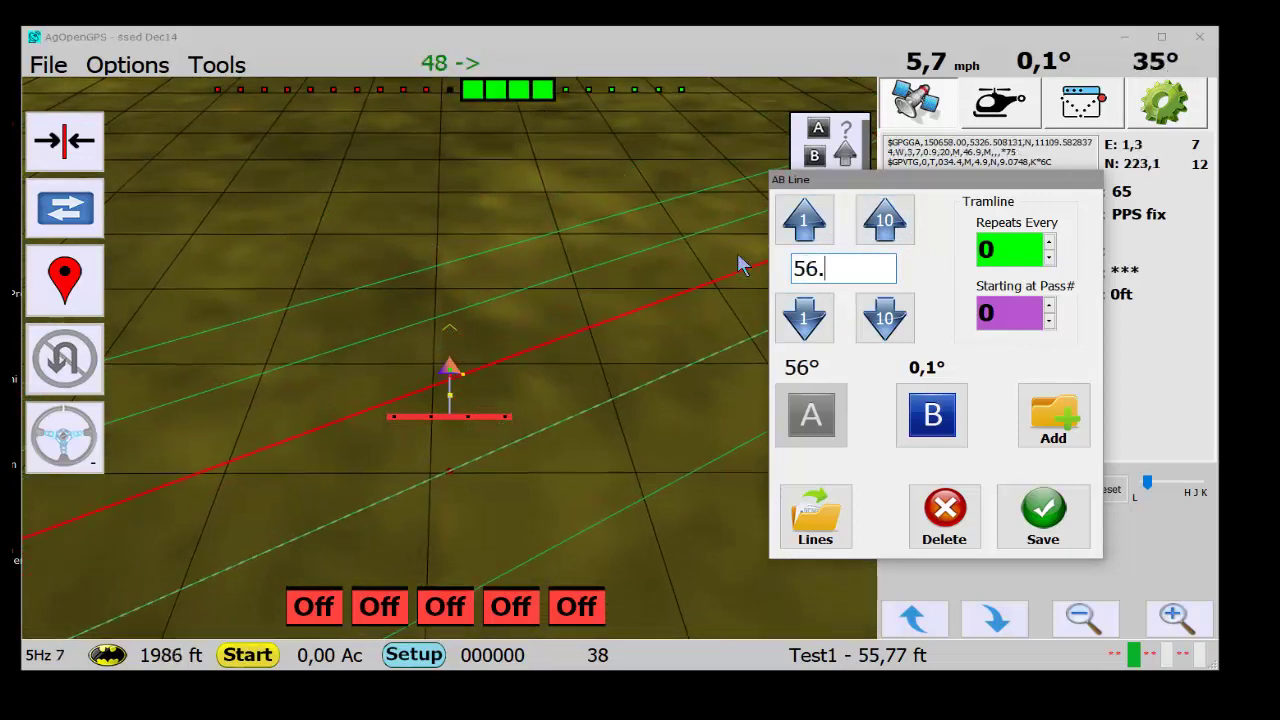
{"action": "type", "text": "789"}
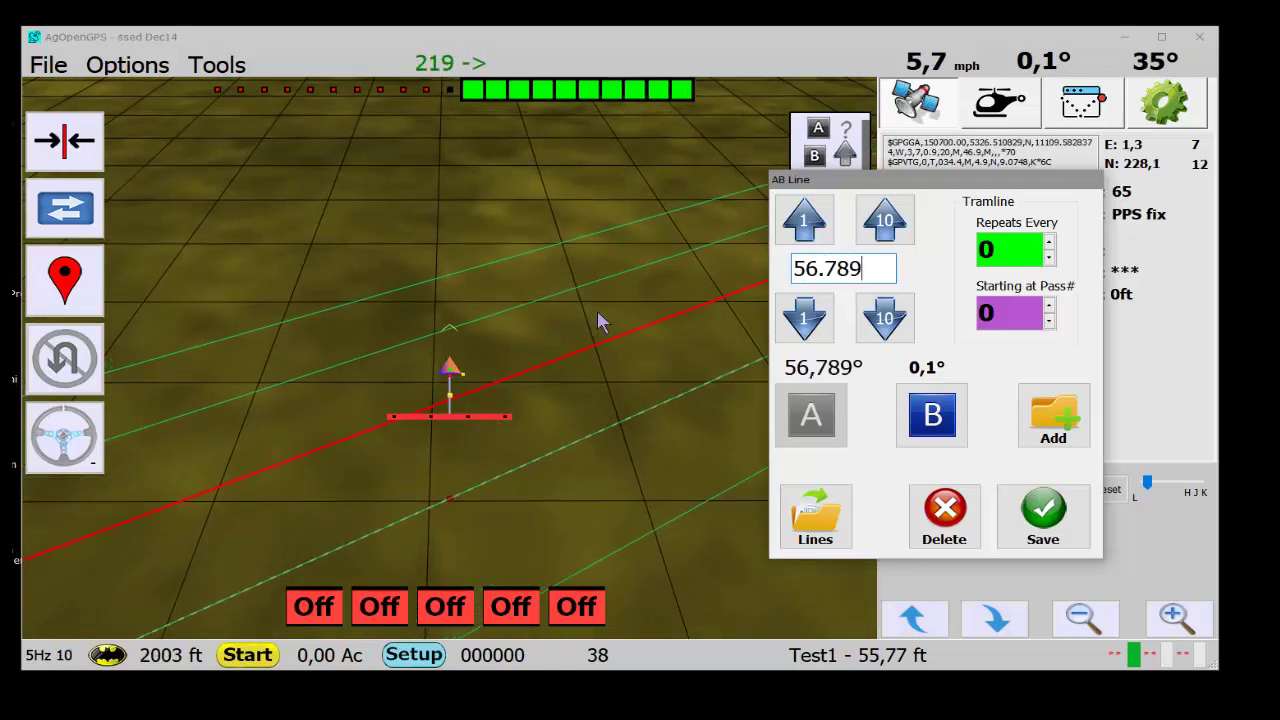
{"action": "key", "text": "Return"}
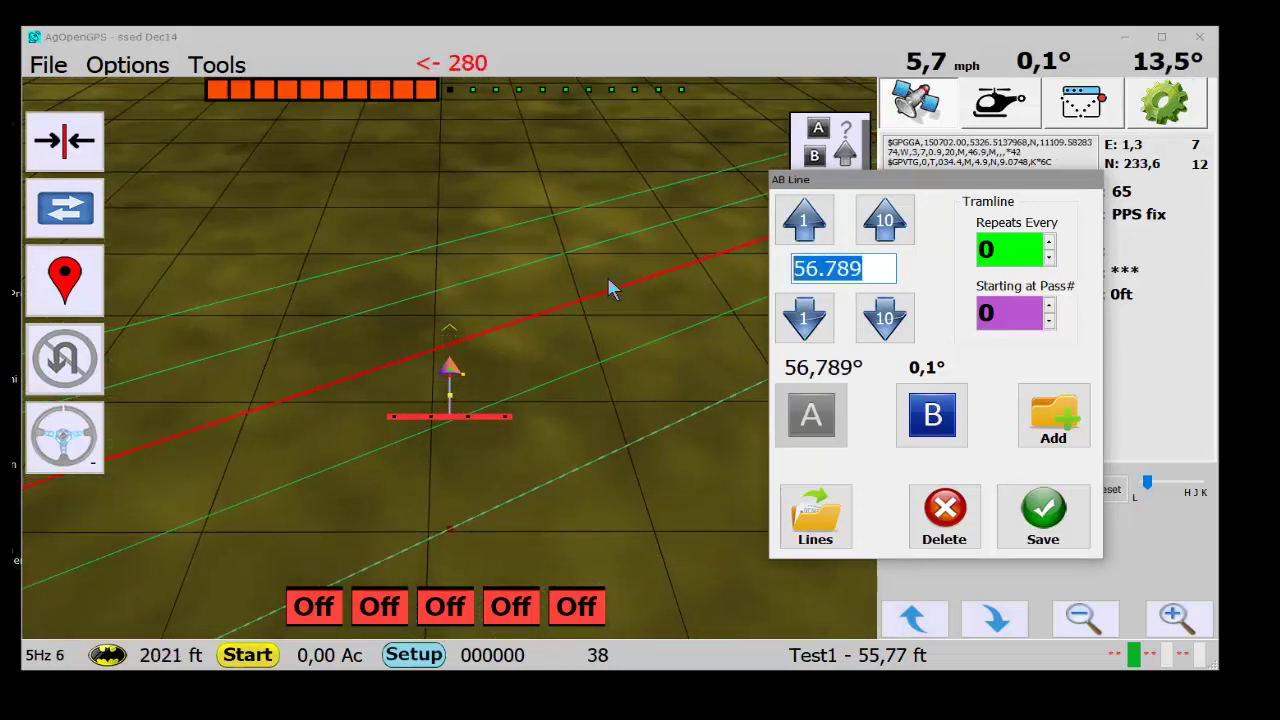
{"action": "type", "text": "0"}
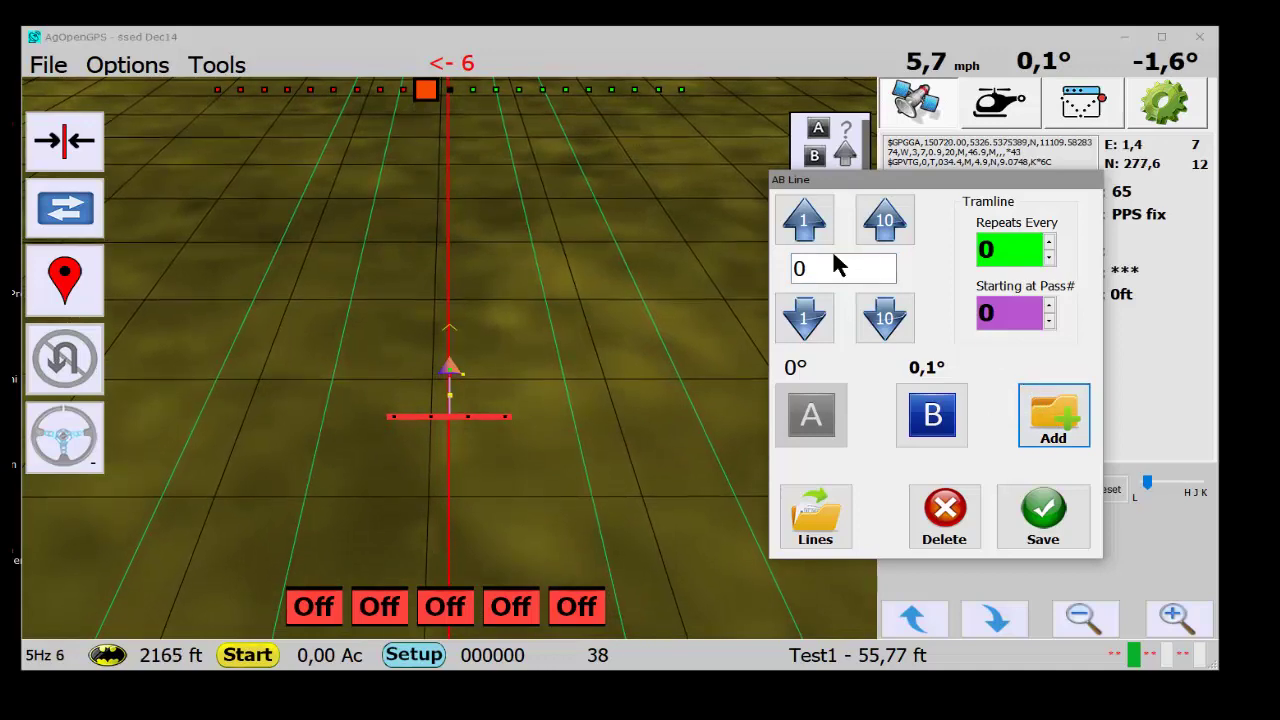
{"action": "left_click_drag", "start_coordinate": [806, 266], "coordinate": [771, 263]}
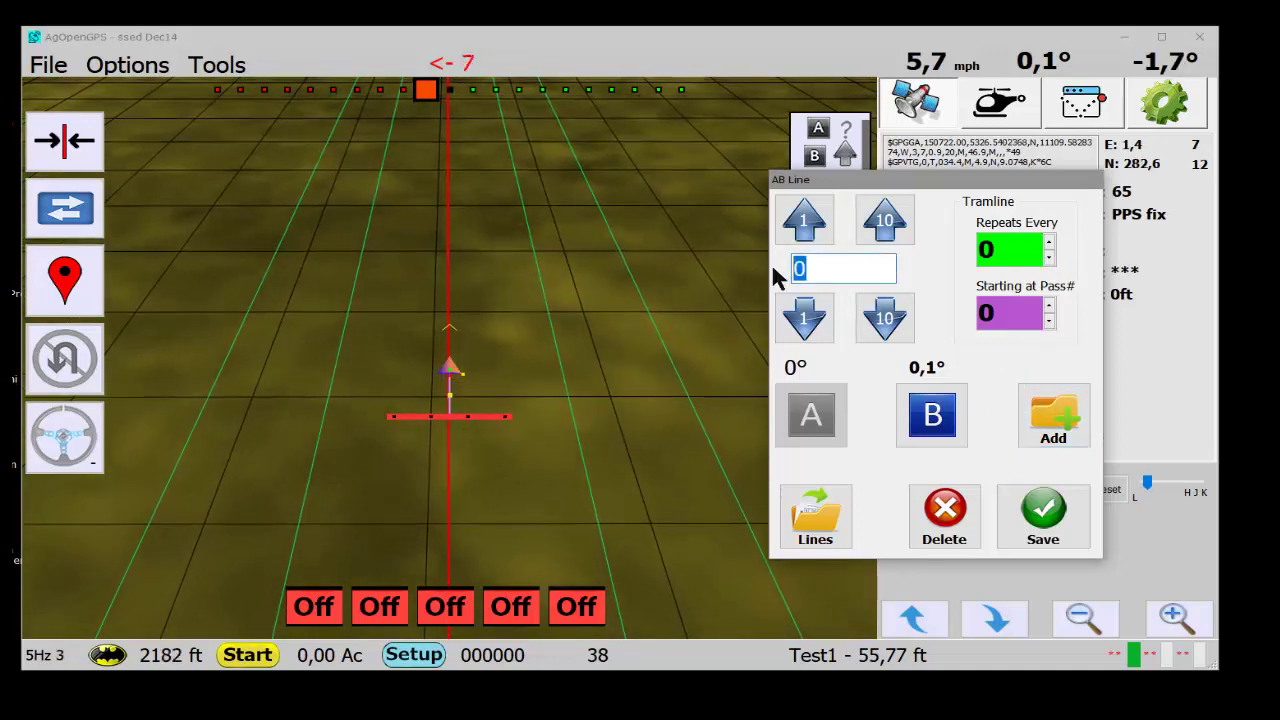
{"action": "type", "text": "34."}
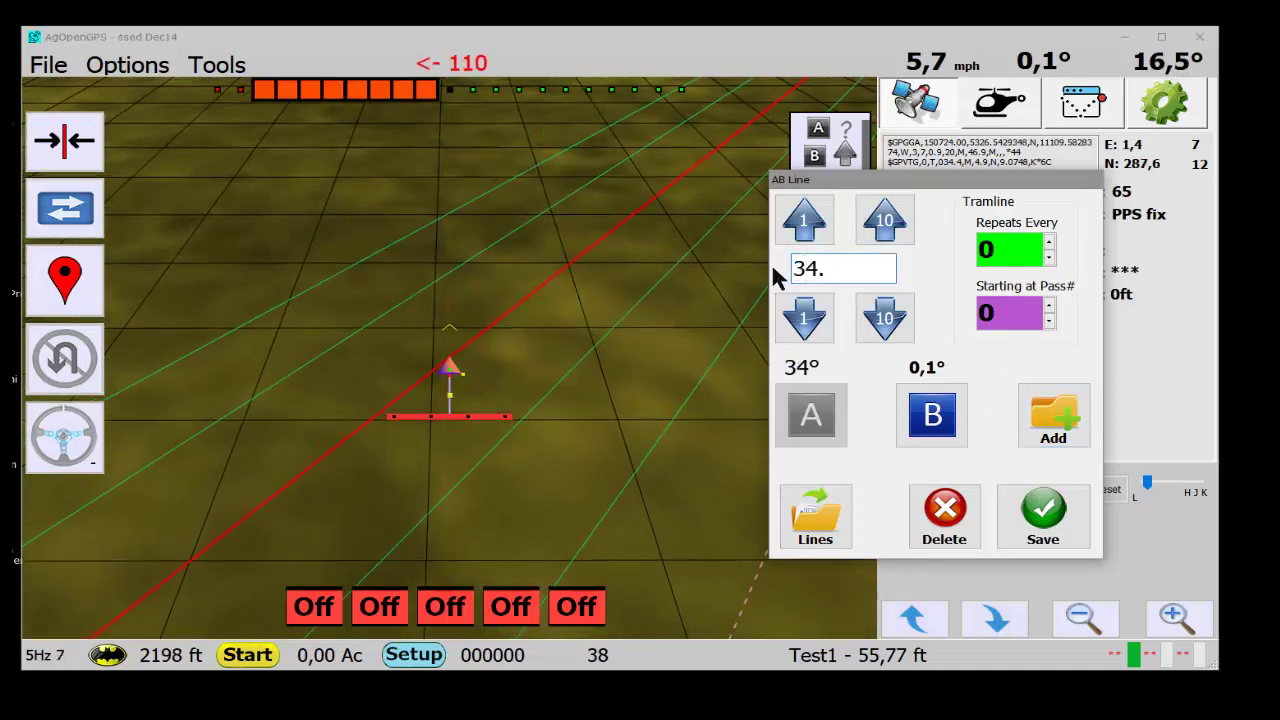
{"action": "type", "text": "654"}
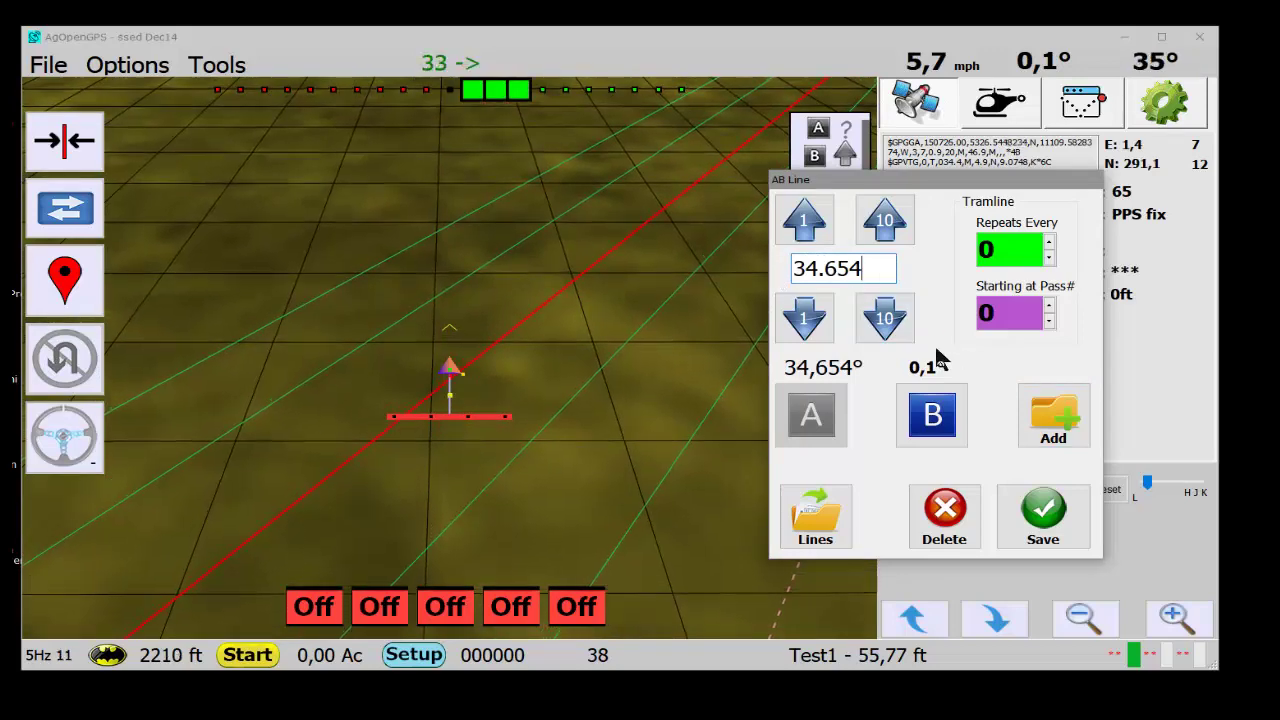
{"action": "left_click", "coordinate": [1060, 418]}
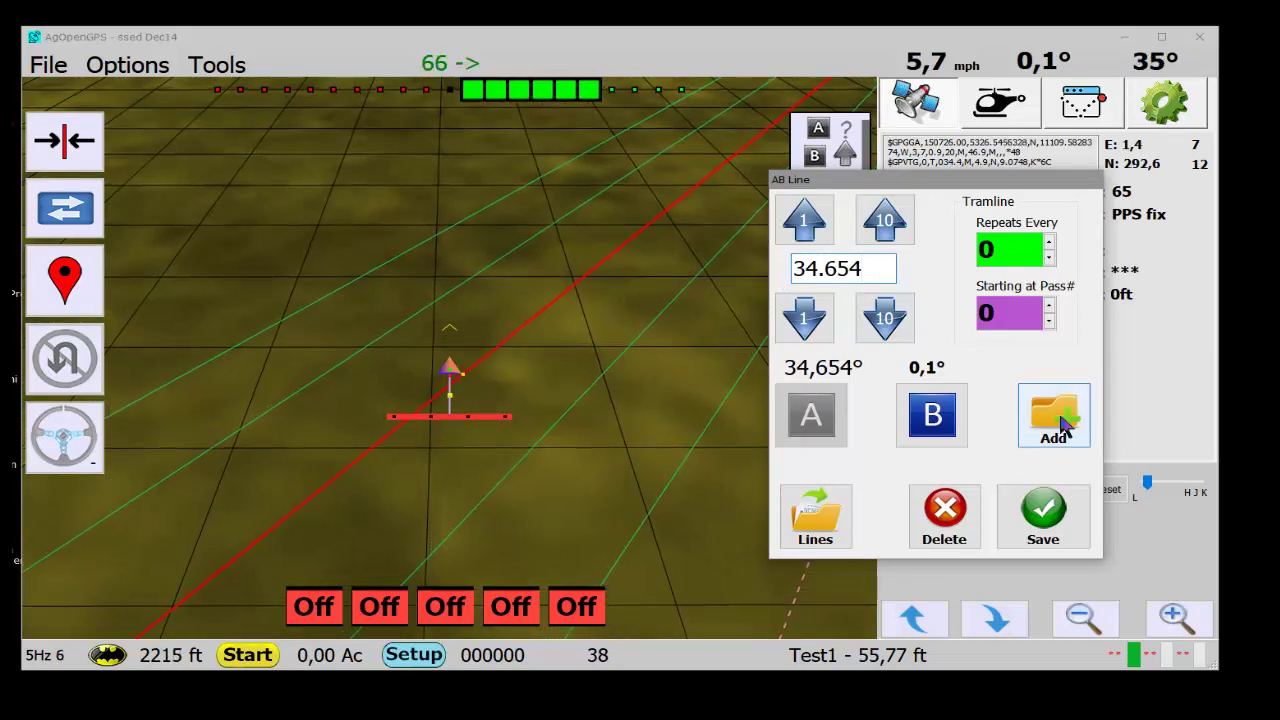
Add a 23.8° heading line to the saved AB lines list and use it for guidance
{"action": "left_click", "coordinate": [808, 530]}
{"action": "left_click_drag", "start_coordinate": [220, 86], "coordinate": [380, 127]}
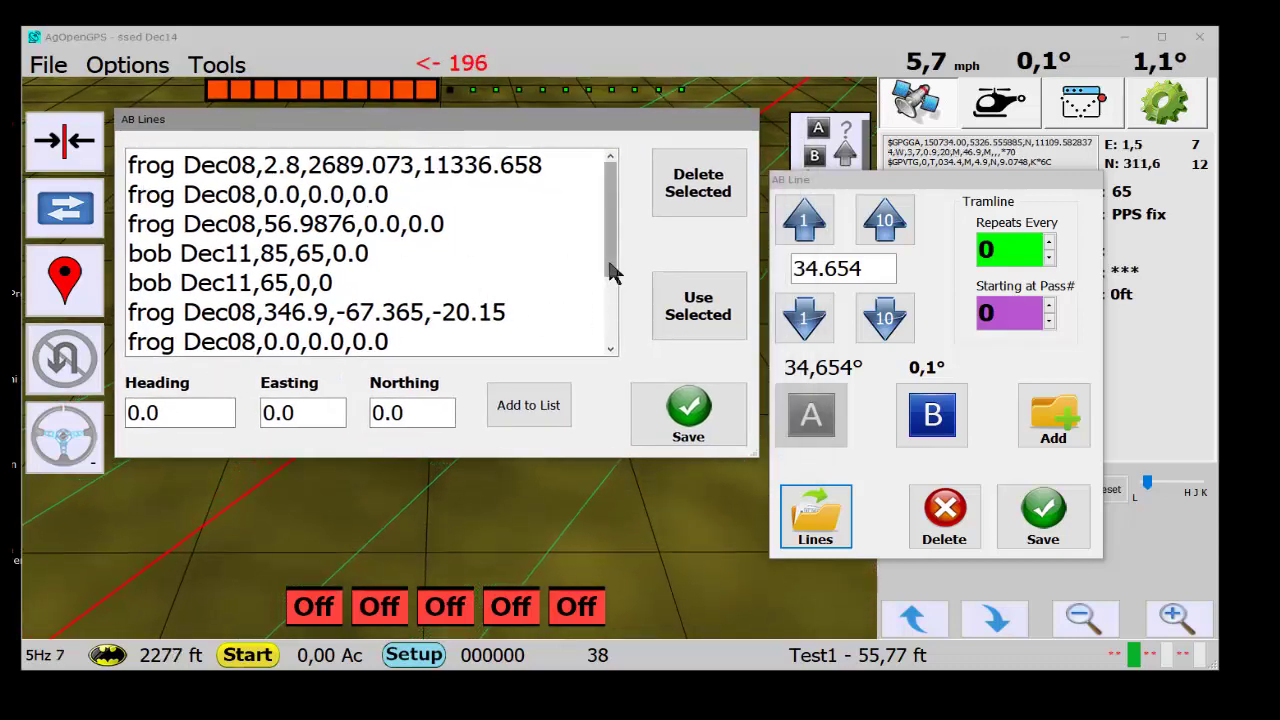
{"action": "left_click_drag", "start_coordinate": [608, 271], "coordinate": [608, 349]}
{"action": "left_click", "coordinate": [277, 341]}
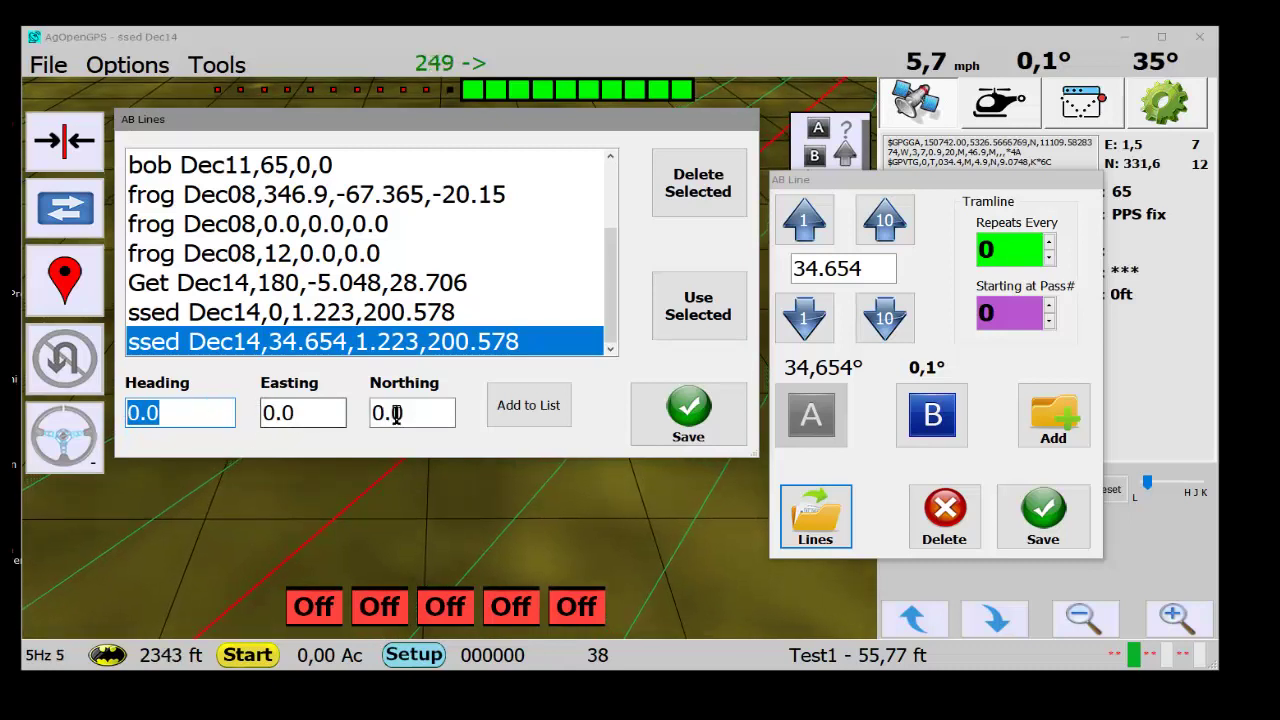
{"action": "left_click", "coordinate": [131, 412]}
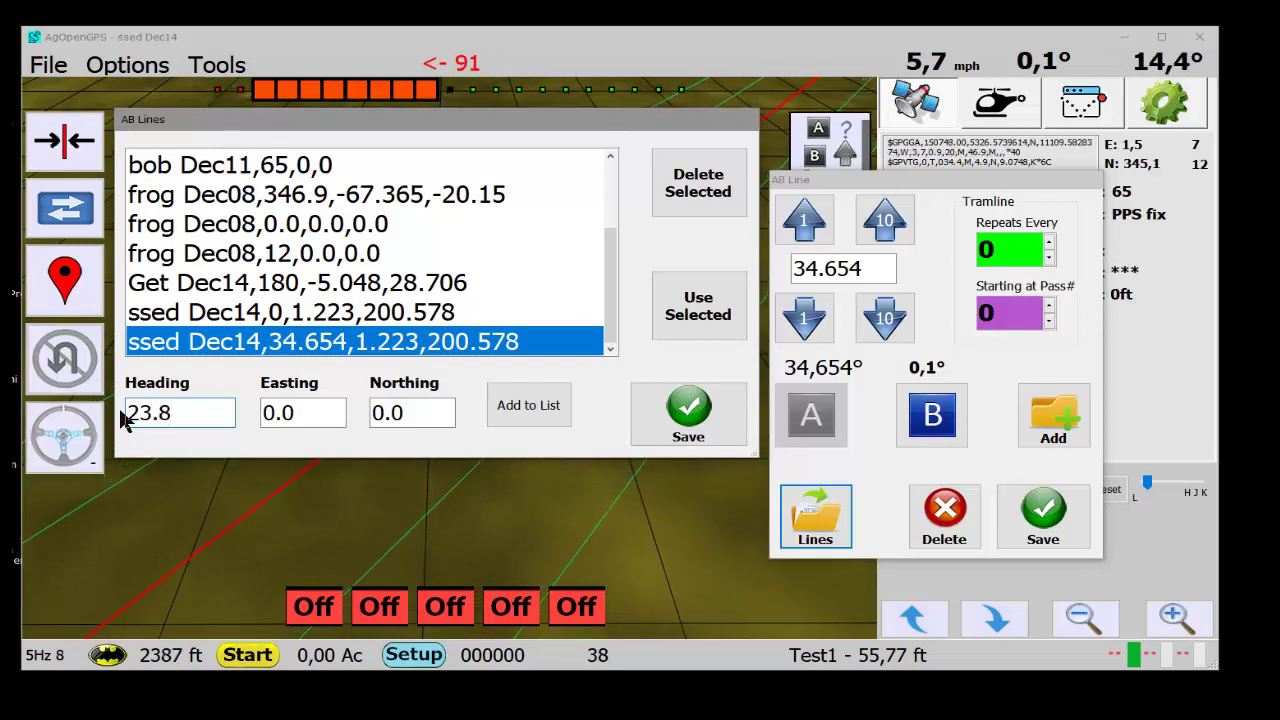
{"action": "left_click", "coordinate": [533, 406]}
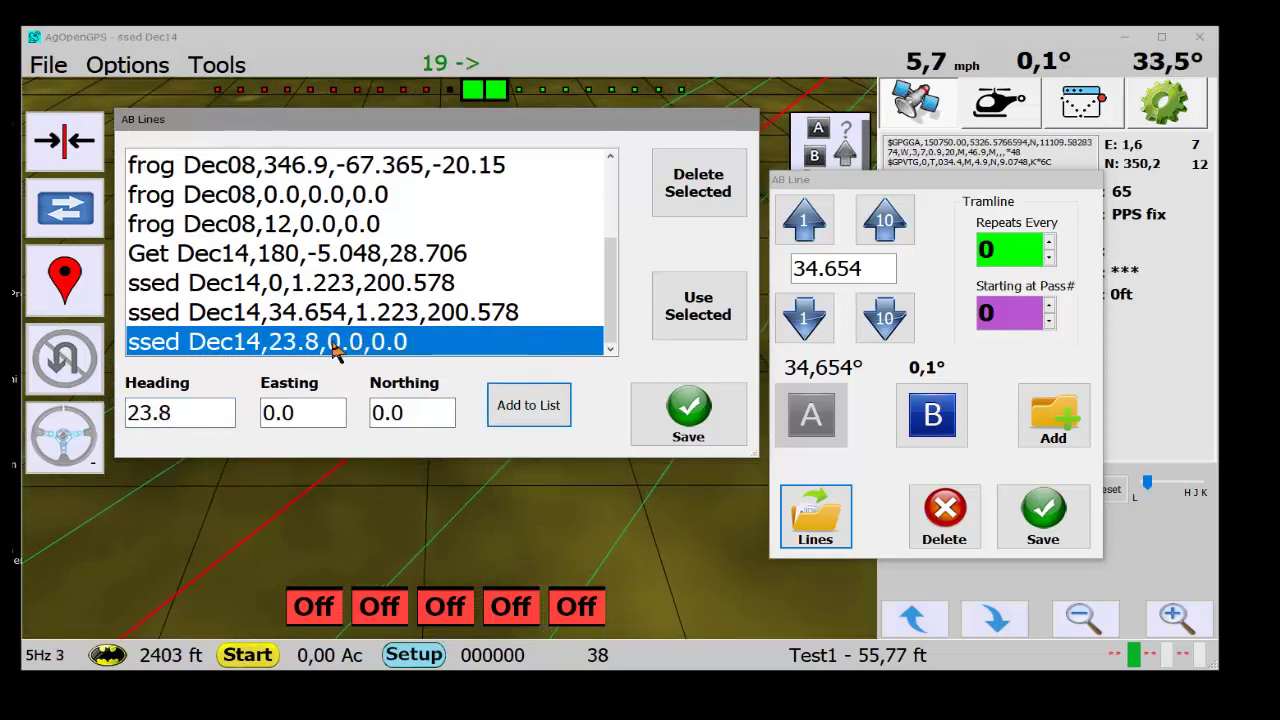
{"action": "left_click", "coordinate": [690, 310]}
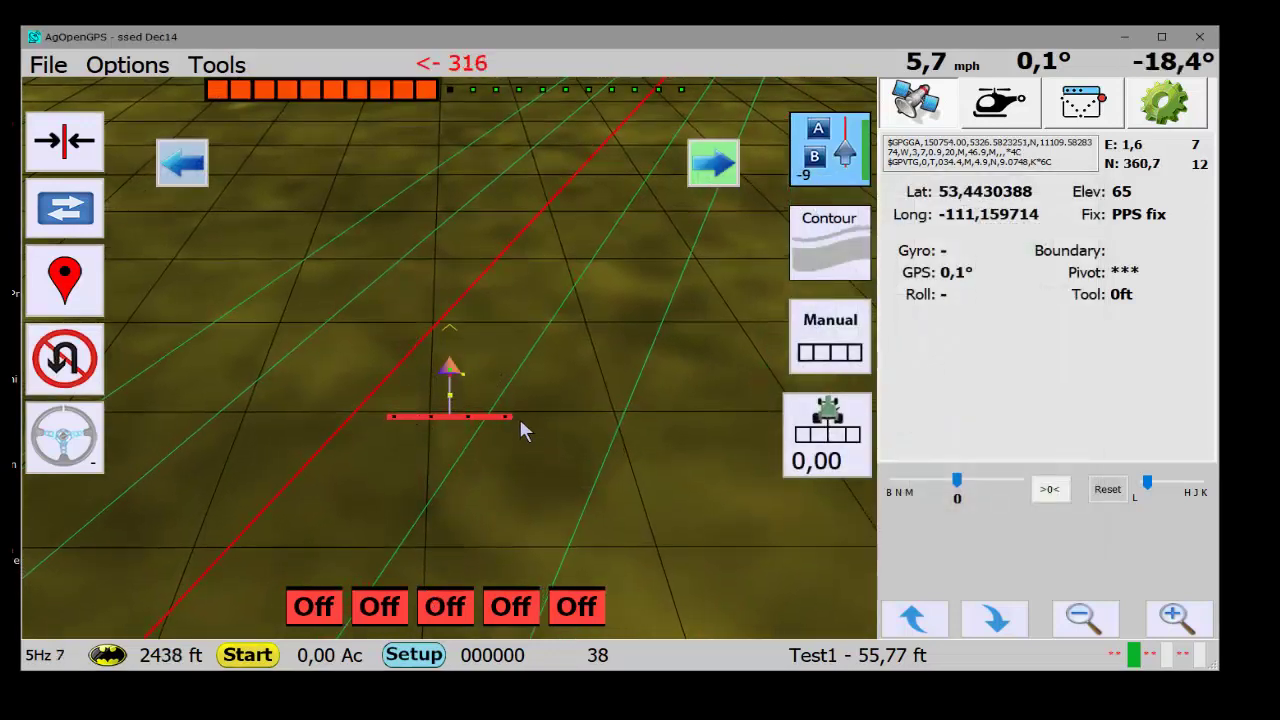
Delete the old Dec08 lines (0.0, 346.9, 2.8, 56.9876) from the saved AB lines
{"action": "left_click", "coordinate": [846, 170]}
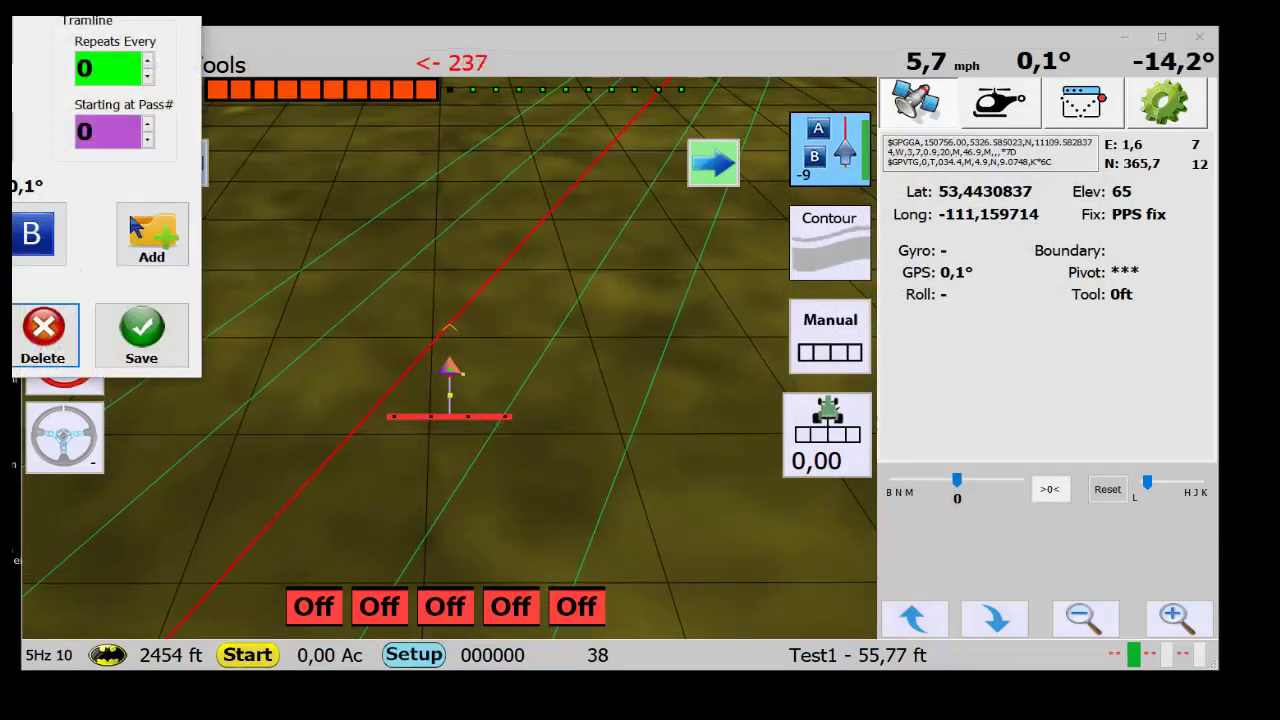
{"action": "left_click", "coordinate": [149, 236]}
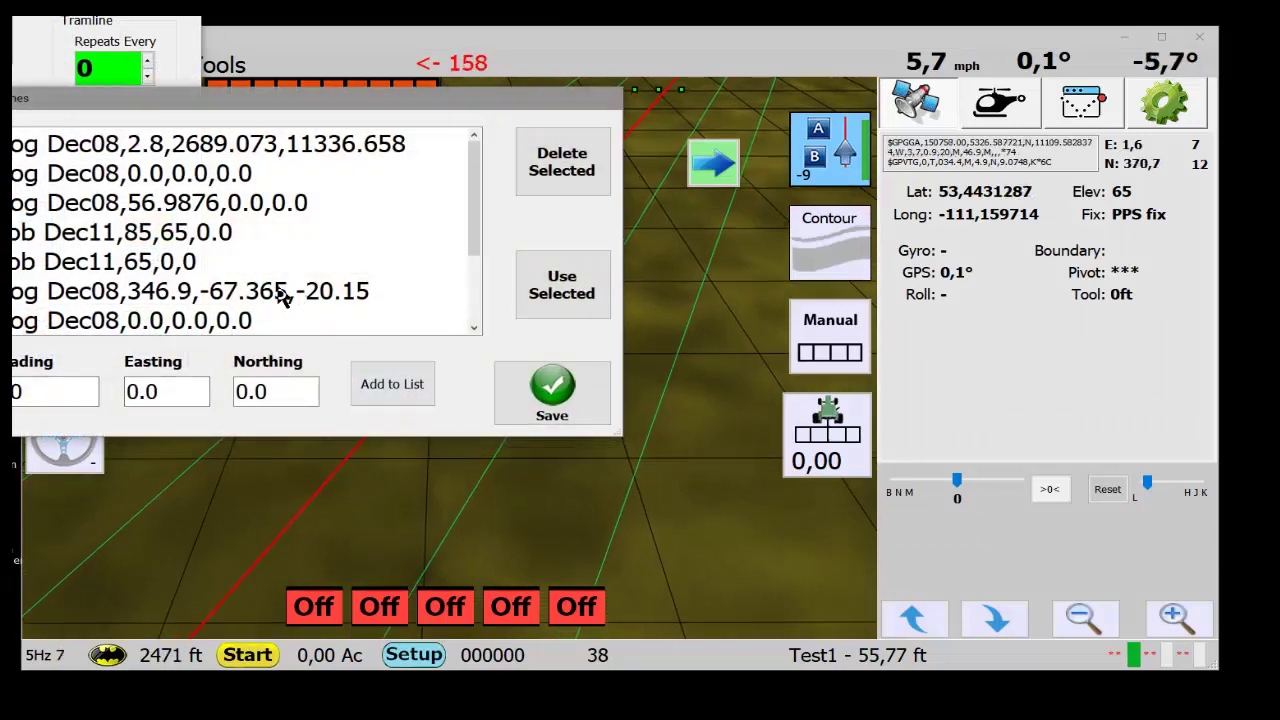
{"action": "left_click_drag", "start_coordinate": [478, 234], "coordinate": [480, 320]}
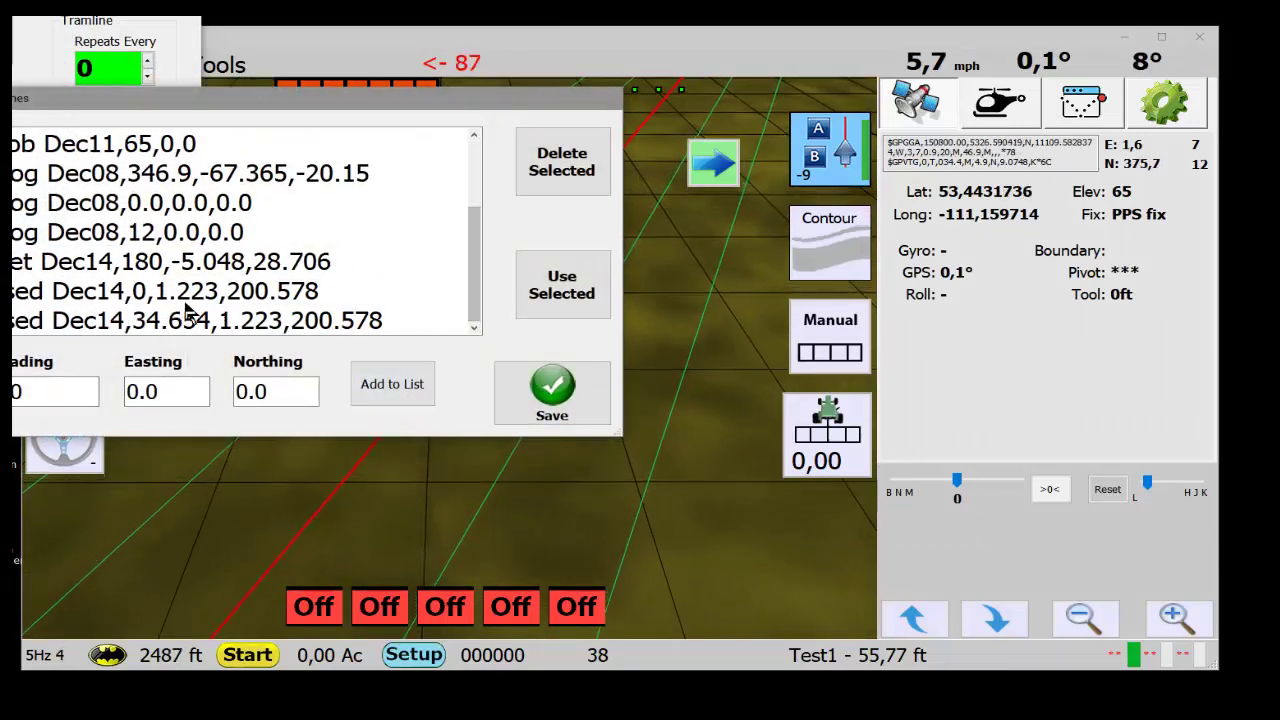
{"action": "left_click", "coordinate": [183, 207]}
{"action": "left_click", "coordinate": [568, 170]}
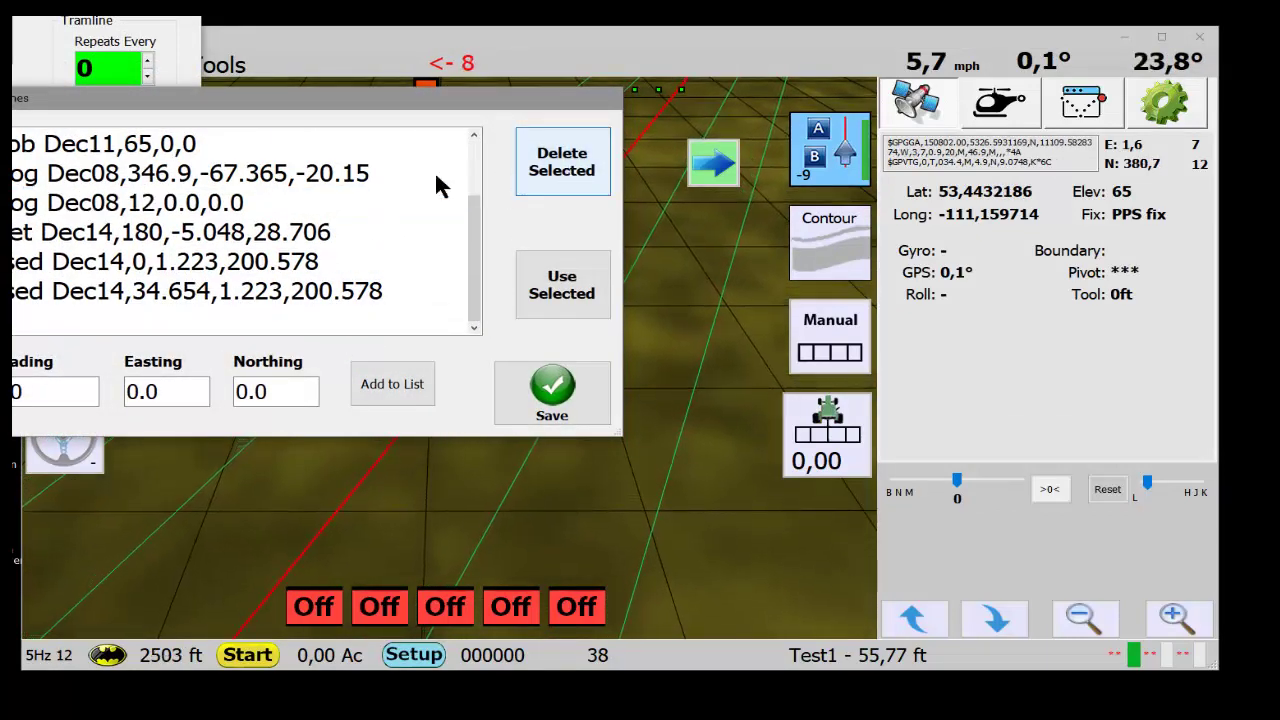
{"action": "left_click", "coordinate": [420, 175]}
{"action": "left_click", "coordinate": [523, 173]}
{"action": "left_click_drag", "start_coordinate": [477, 207], "coordinate": [477, 162]}
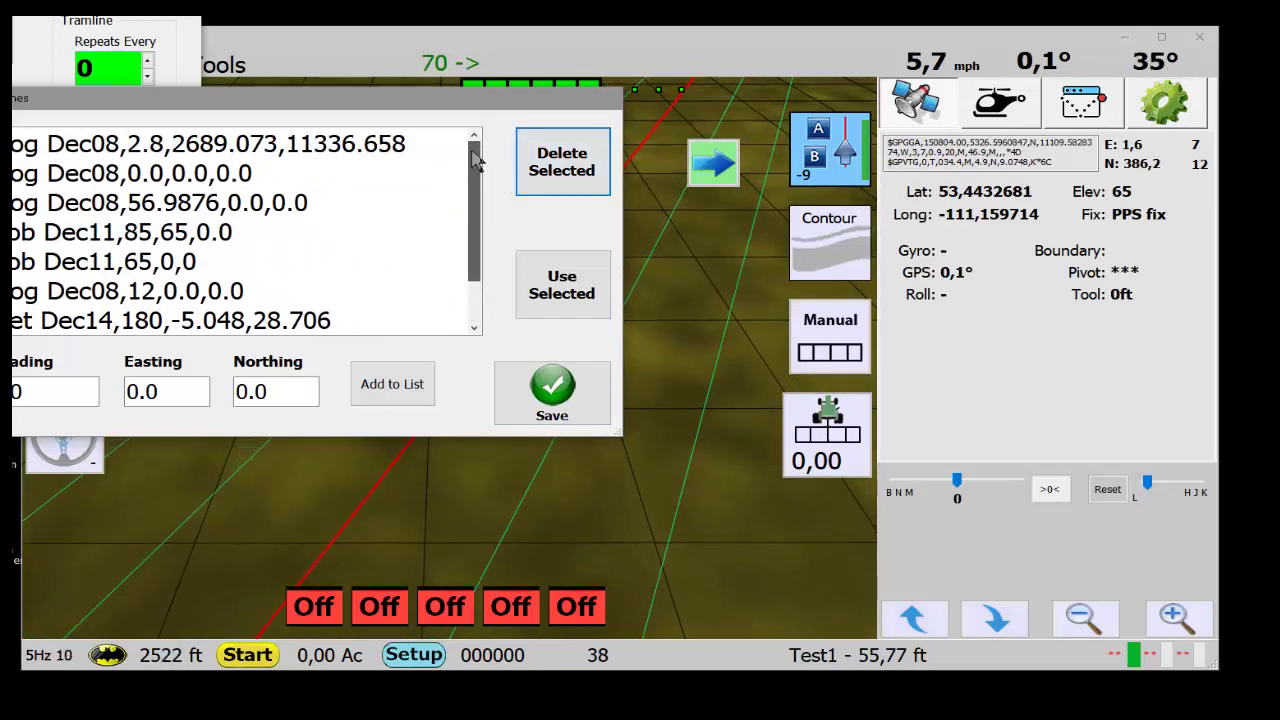
{"action": "left_click", "coordinate": [287, 160]}
{"action": "left_click", "coordinate": [530, 170]}
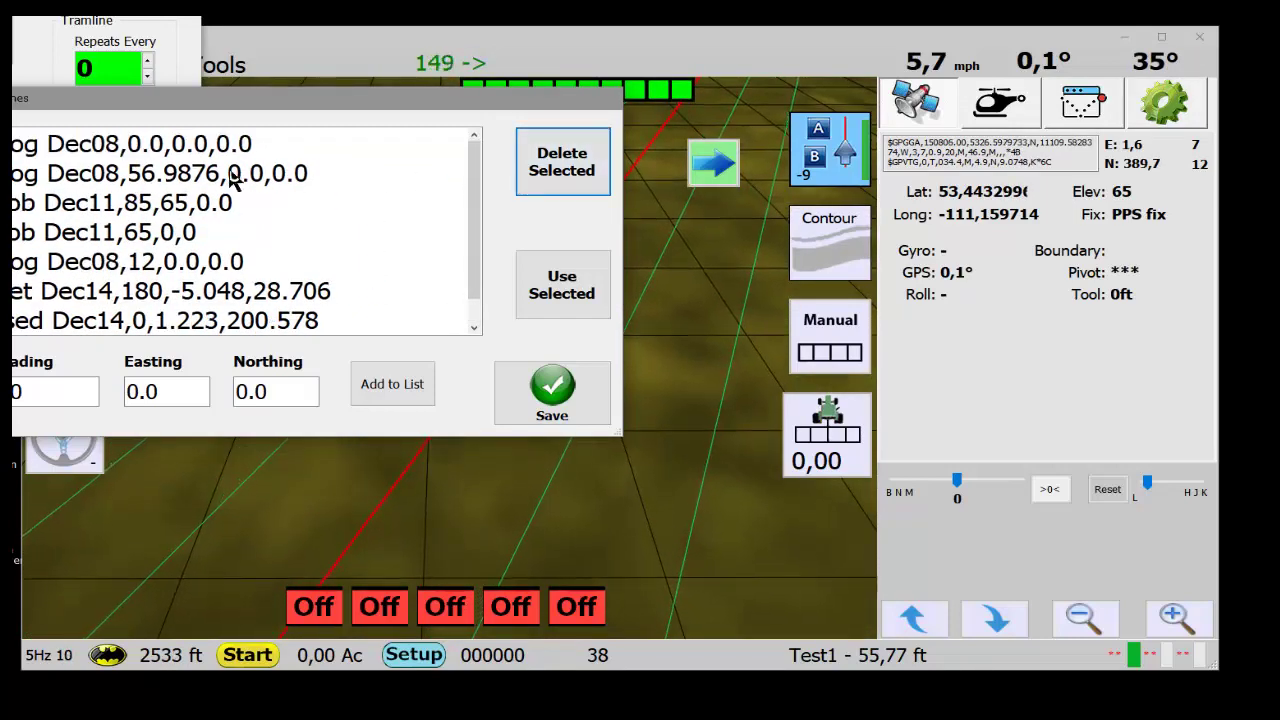
{"action": "left_click", "coordinate": [232, 176]}
{"action": "left_click", "coordinate": [530, 170]}
Delete the Dec11 lines at 85 and 65, then load the Dec14 34.654 line
{"action": "left_click", "coordinate": [428, 175]}
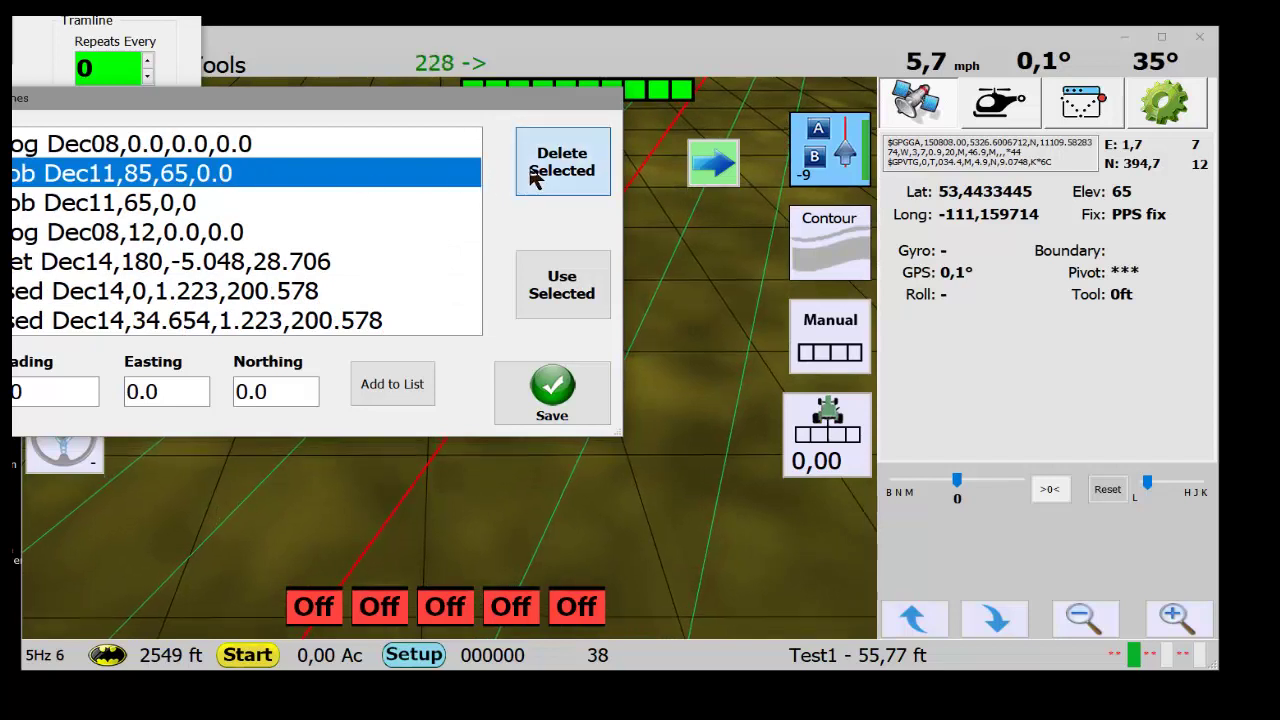
{"action": "left_click", "coordinate": [533, 172]}
{"action": "left_click", "coordinate": [197, 172]}
{"action": "left_click", "coordinate": [553, 172]}
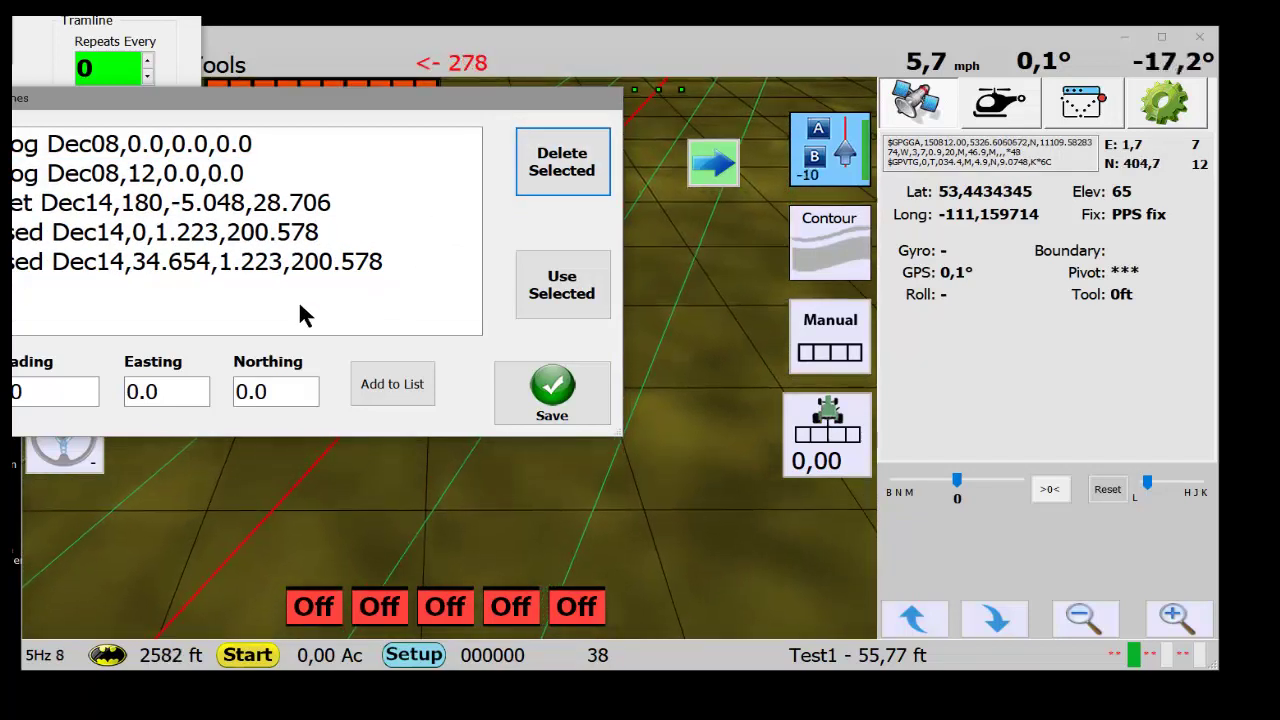
{"action": "left_click", "coordinate": [200, 263]}
{"action": "left_click", "coordinate": [572, 298]}
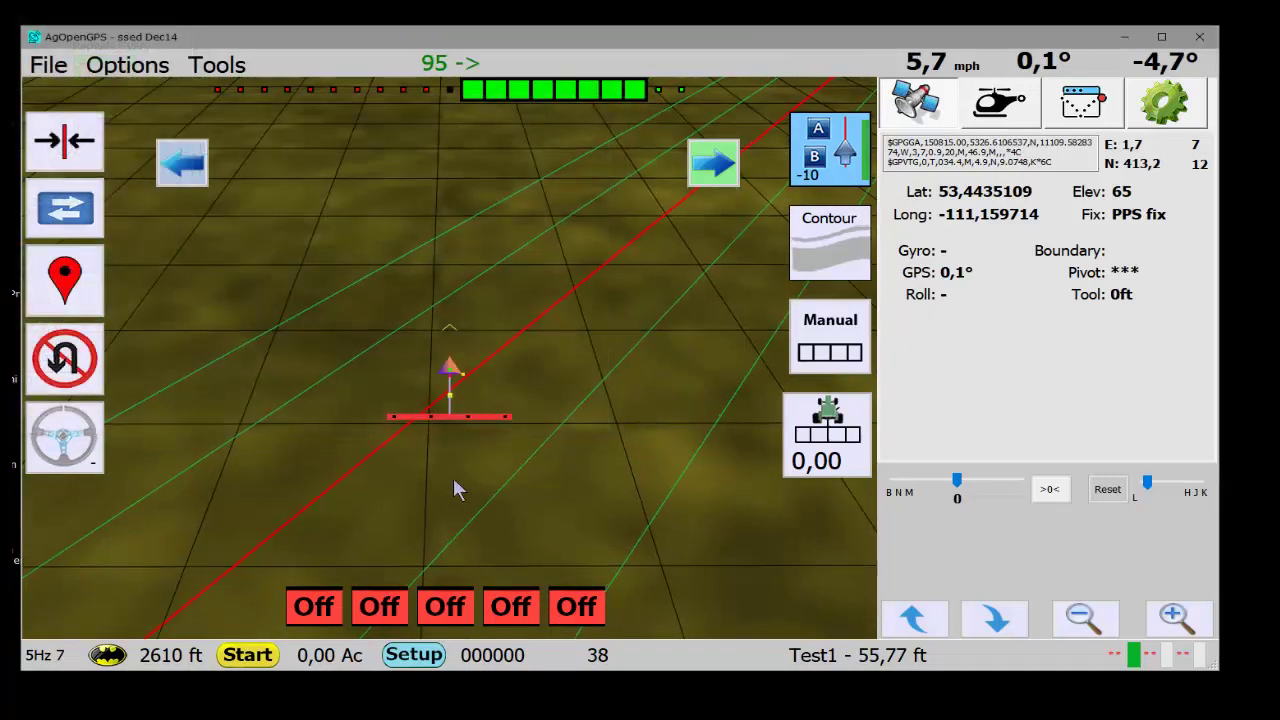
Set an AB line along the vehicle's current heading and save it
{"action": "left_click", "coordinate": [800, 140]}
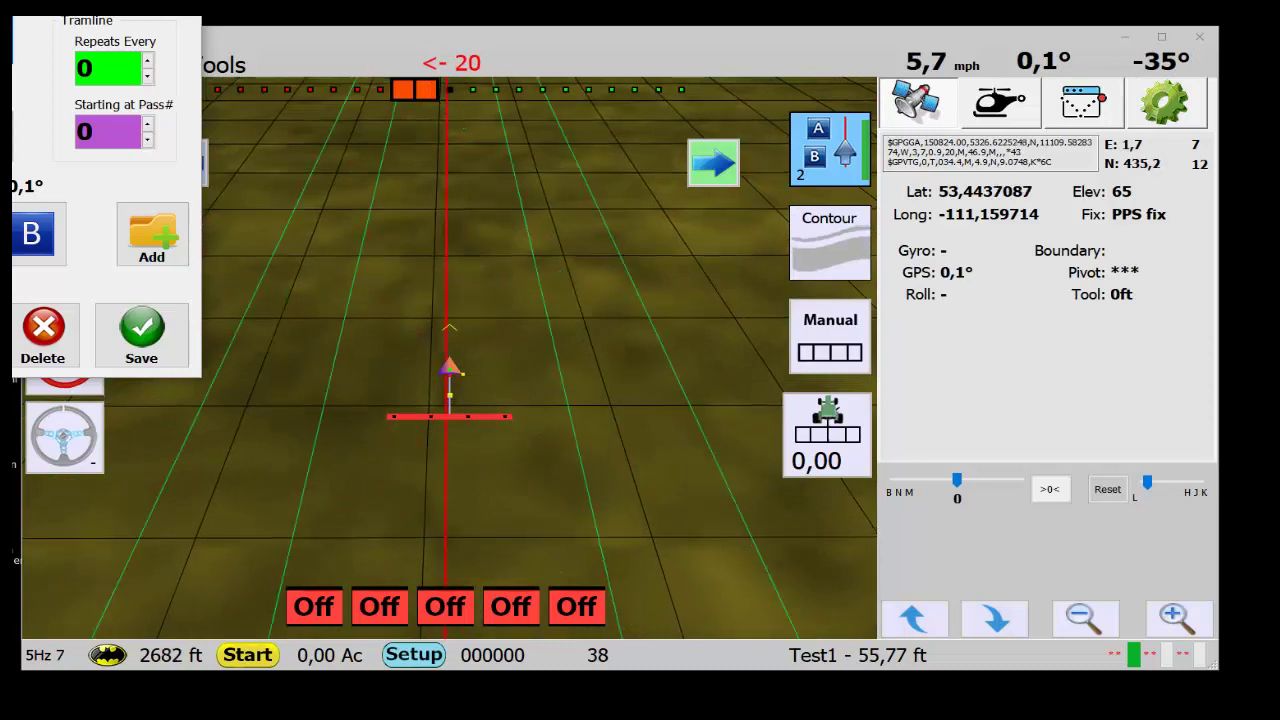
{"action": "left_click", "coordinate": [141, 333]}
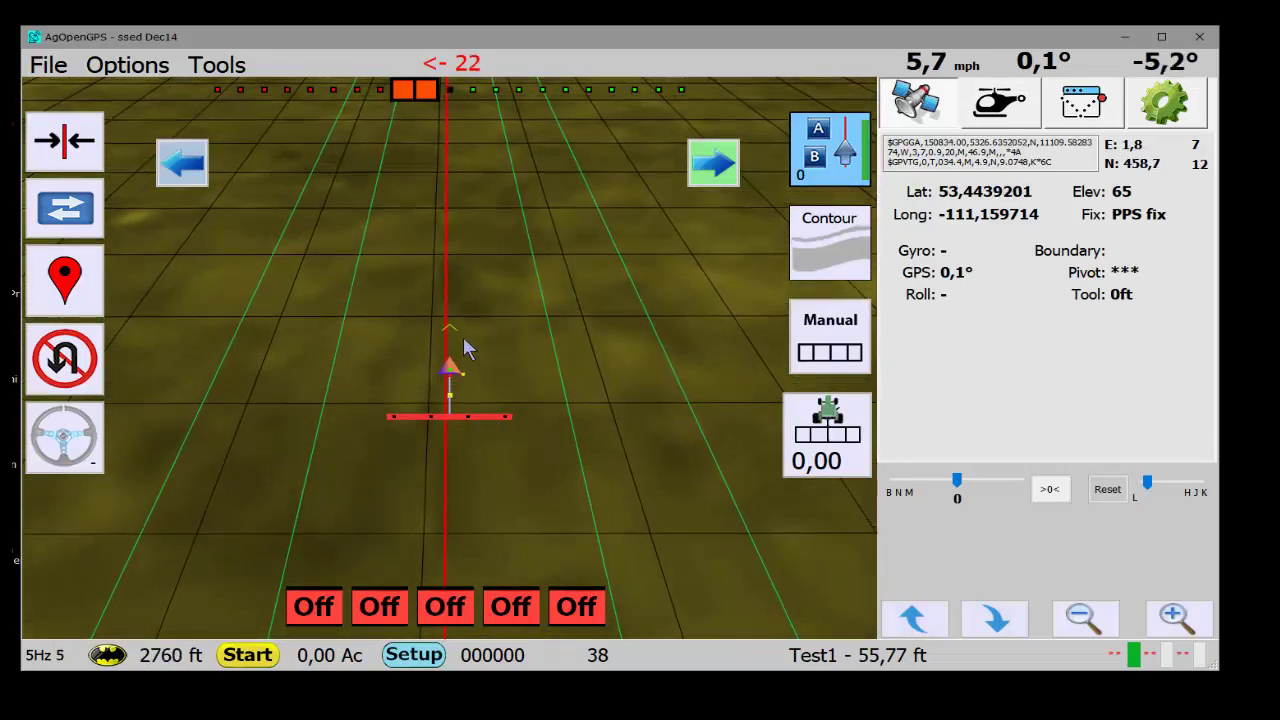
Turn off Extra Guides and the sky display in Options
{"action": "left_click", "coordinate": [128, 65]}
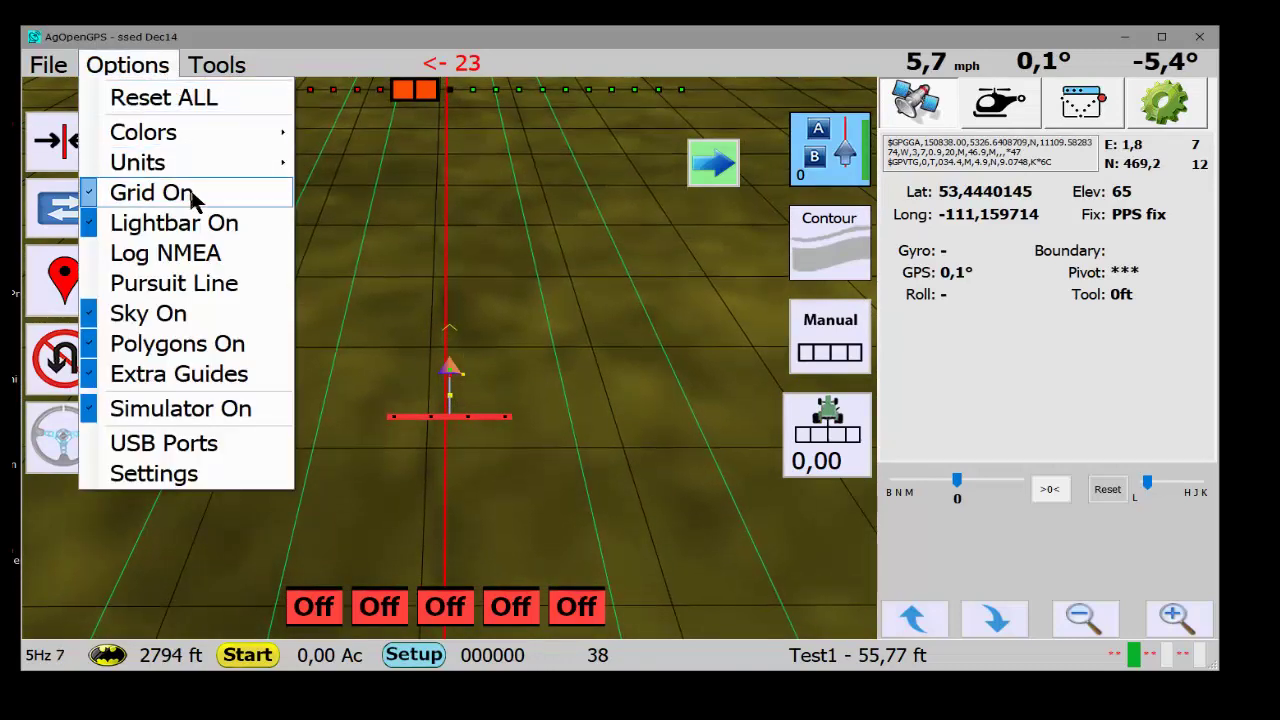
{"action": "left_click", "coordinate": [157, 378]}
{"action": "left_click", "coordinate": [150, 72]}
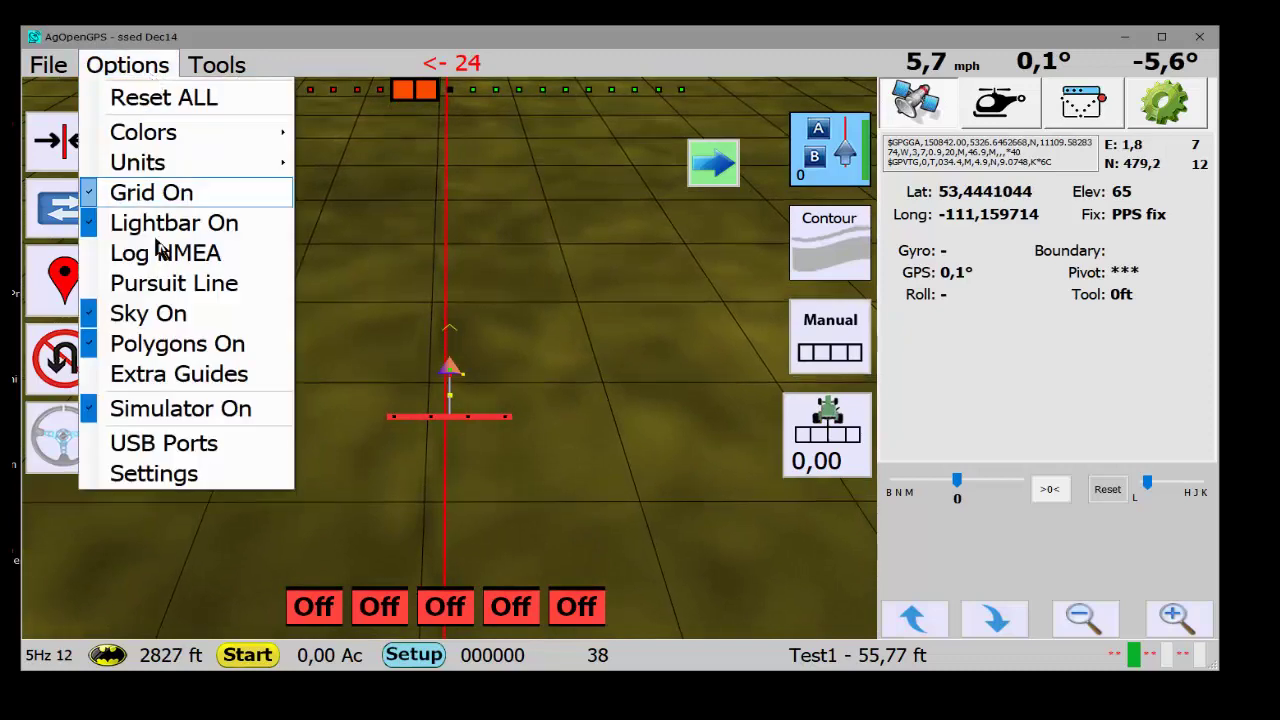
{"action": "left_click", "coordinate": [147, 313]}
Toggle the lightbar and pursuit line off and on, ending with the lightbar shown
{"action": "left_click", "coordinate": [157, 70]}
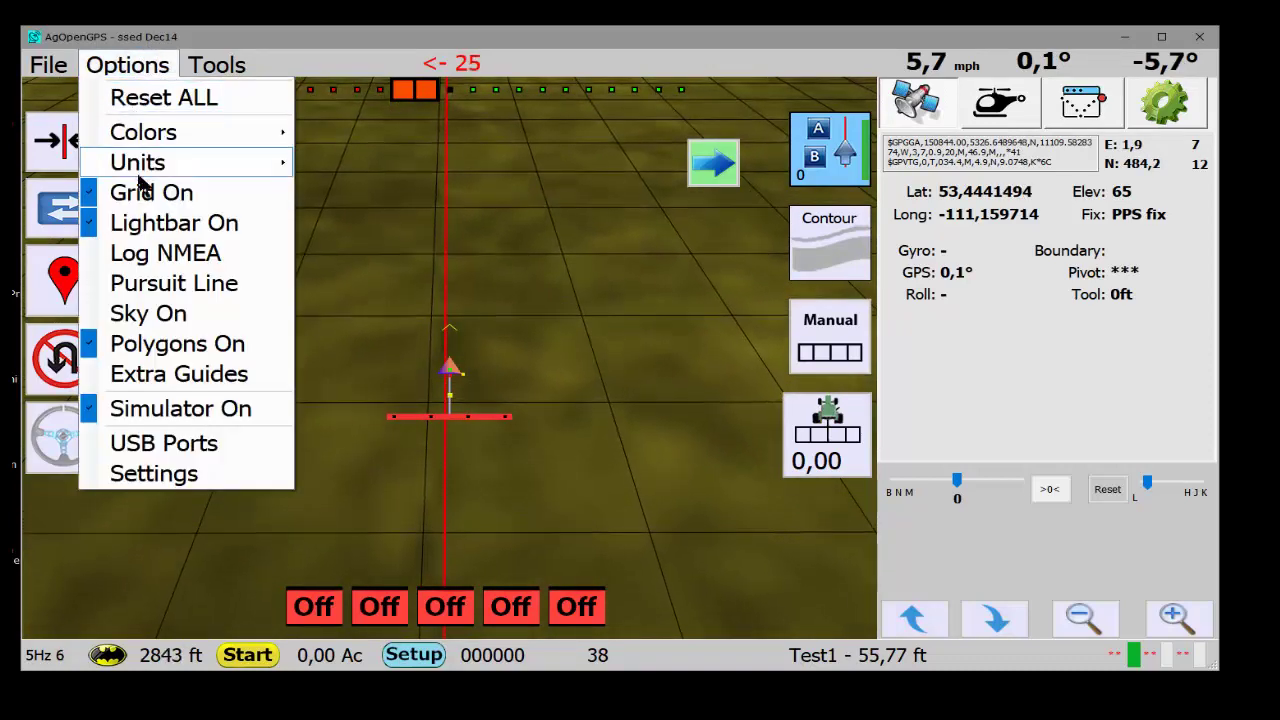
{"action": "left_click", "coordinate": [147, 222]}
{"action": "left_click", "coordinate": [130, 66]}
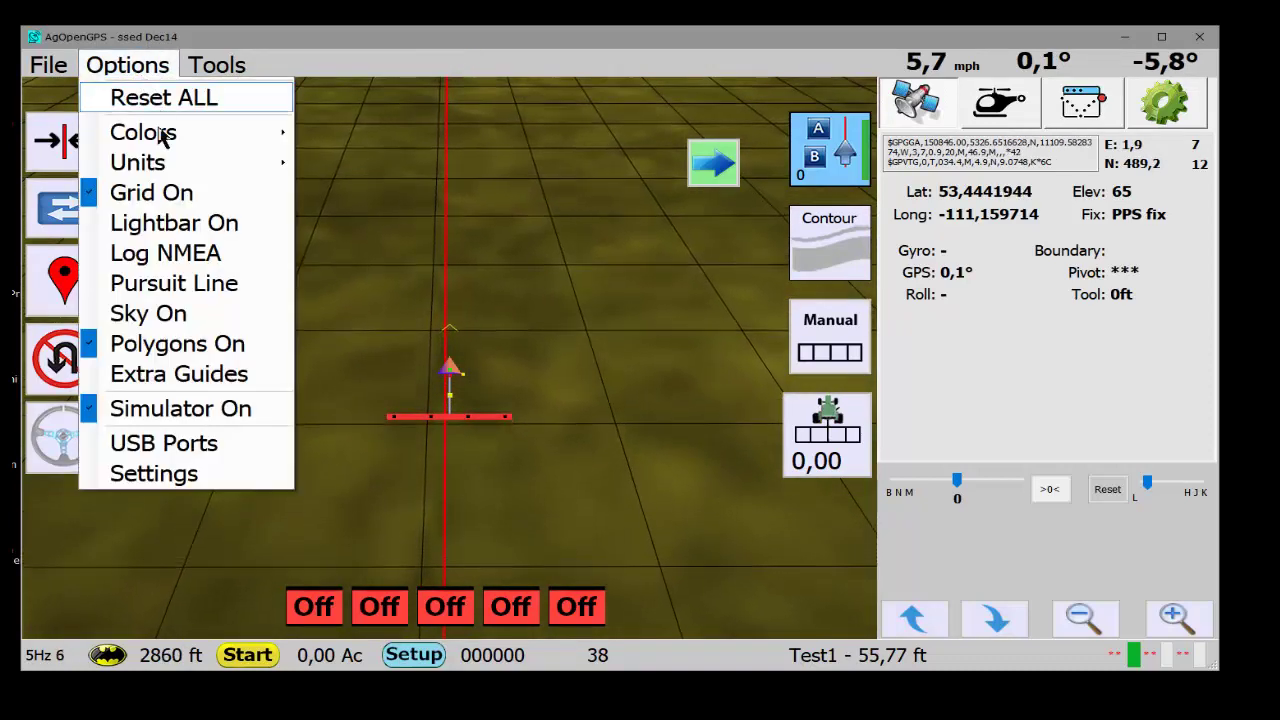
{"action": "left_click", "coordinate": [157, 283]}
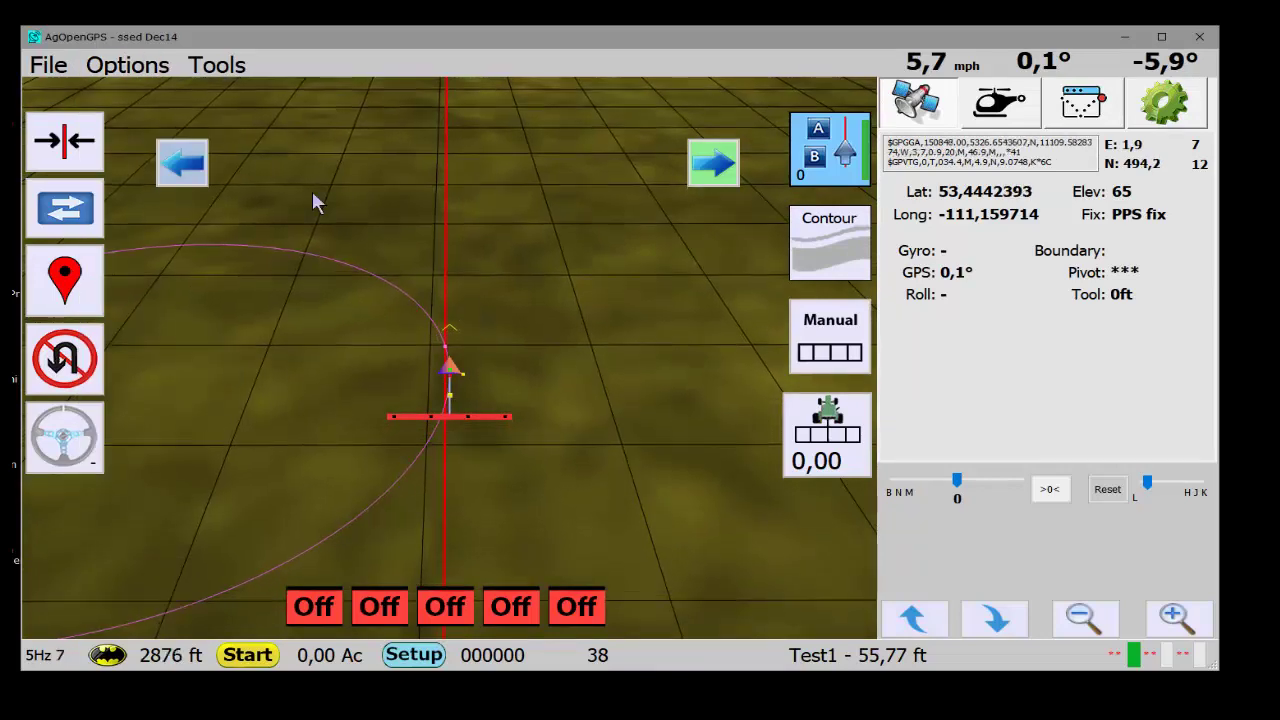
{"action": "left_click", "coordinate": [156, 72]}
{"action": "left_click", "coordinate": [143, 284]}
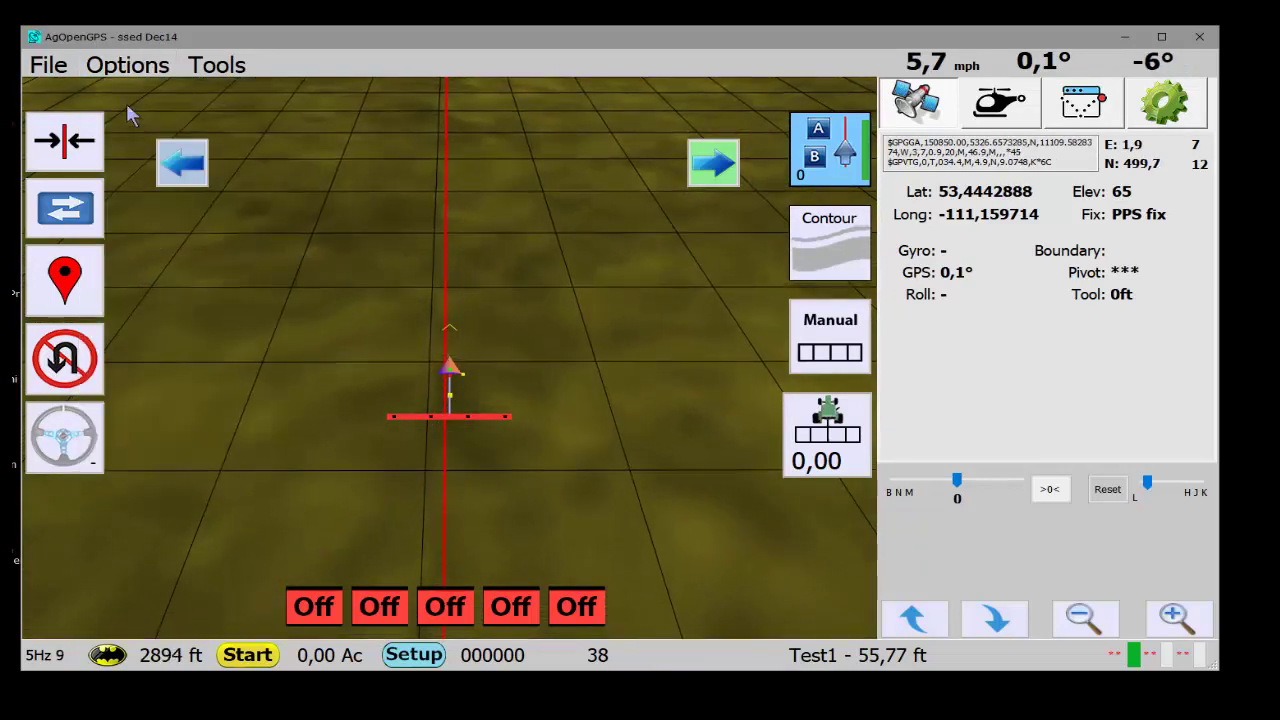
{"action": "left_click", "coordinate": [128, 66]}
{"action": "left_click", "coordinate": [160, 228]}
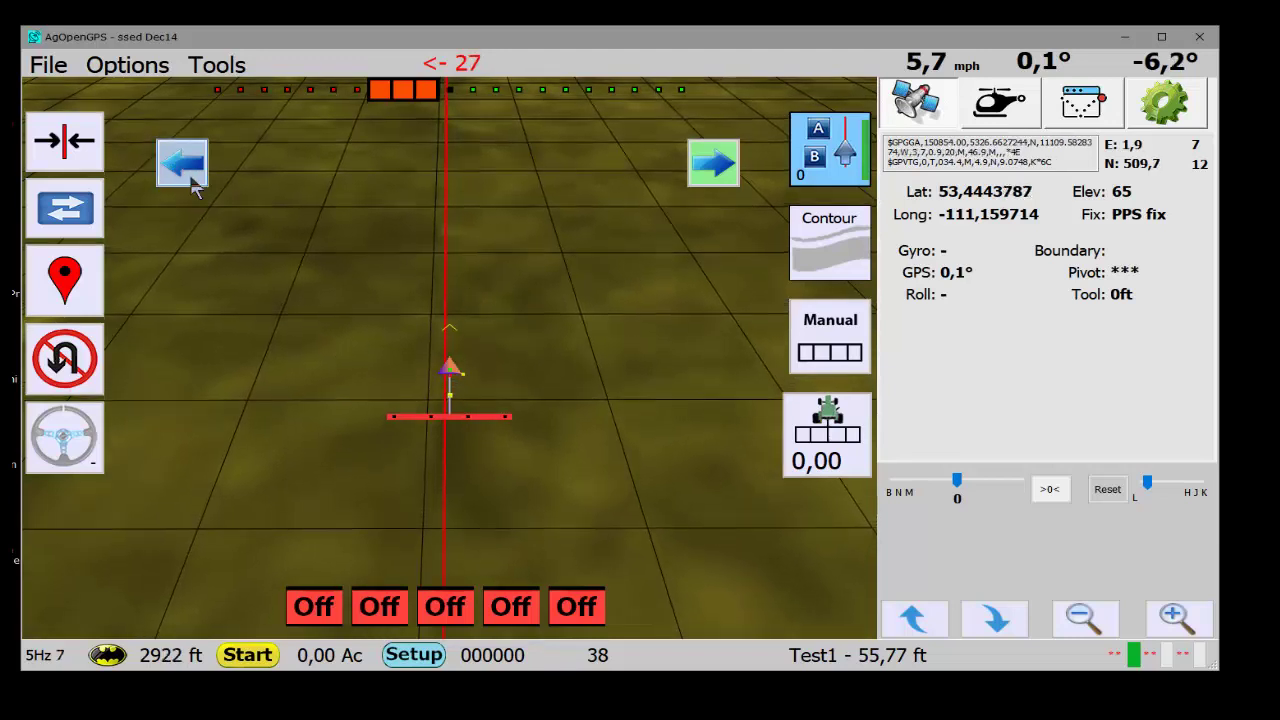
Engage autosteer and automatic U-turns, save the vehicle dimensions, then open the UDP port settings
{"action": "left_click", "coordinate": [50, 437]}
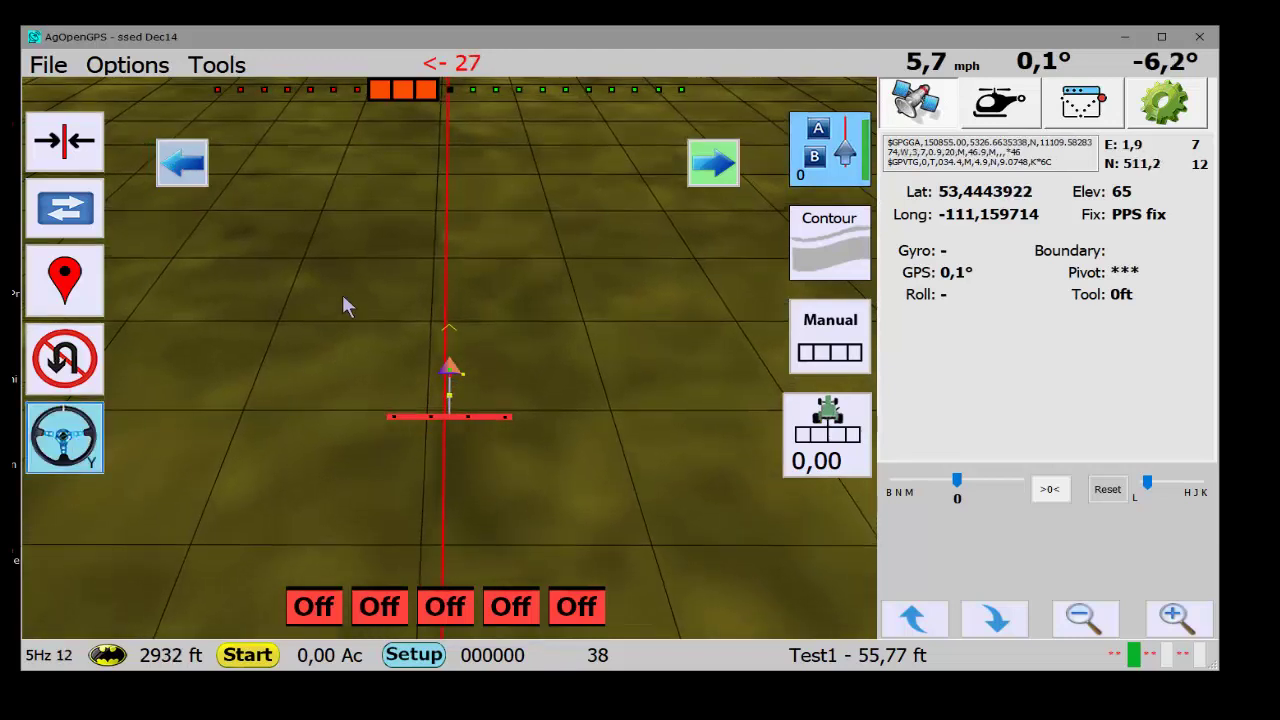
{"action": "left_click", "coordinate": [187, 163]}
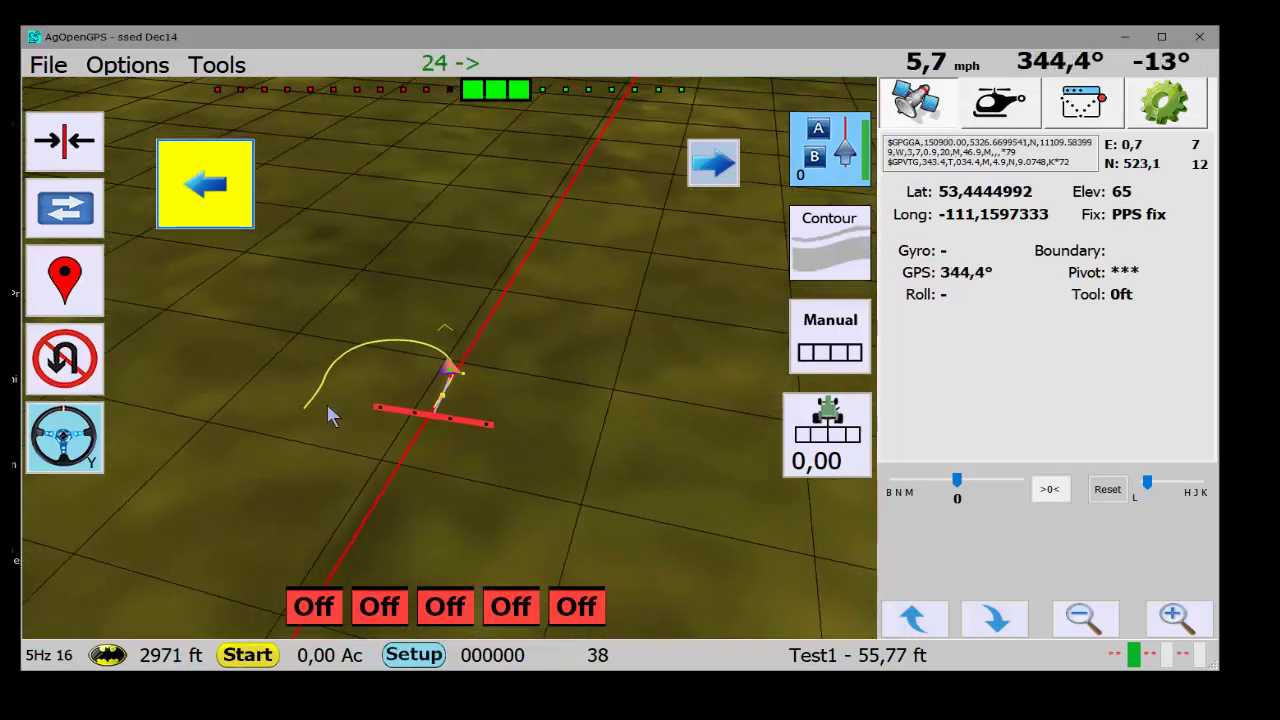
{"action": "left_click", "coordinate": [402, 656]}
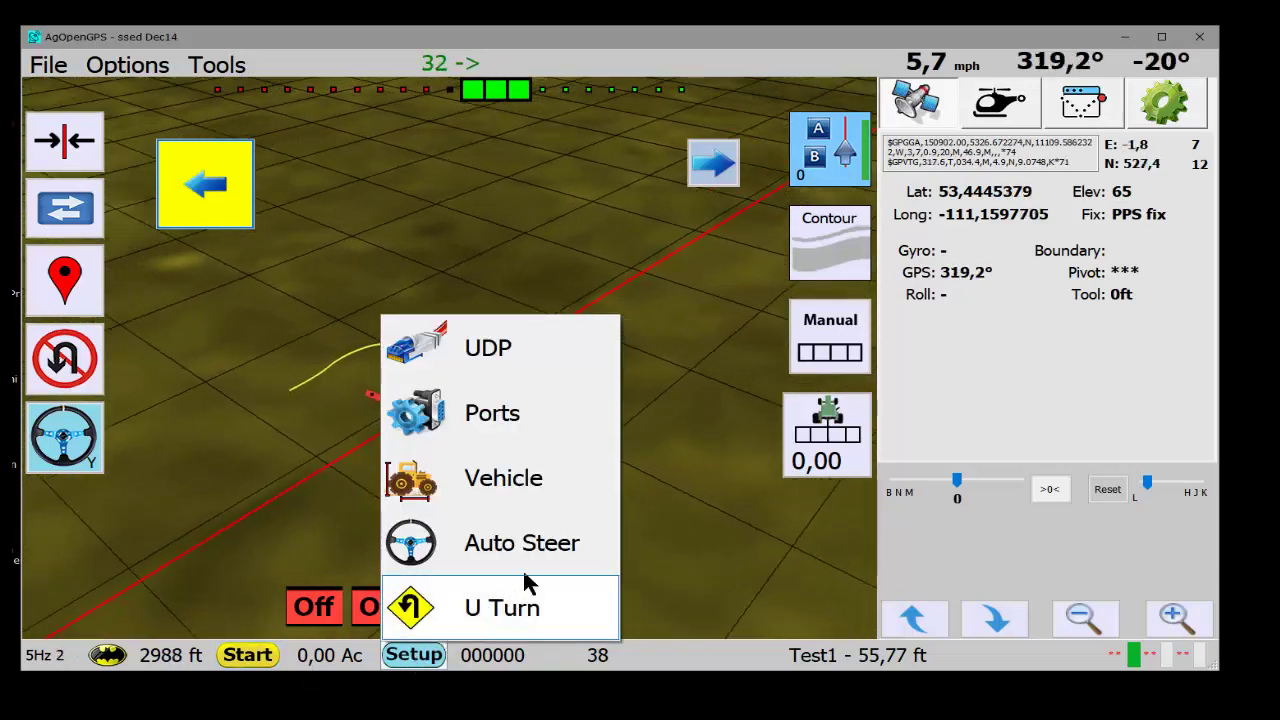
{"action": "left_click", "coordinate": [530, 486]}
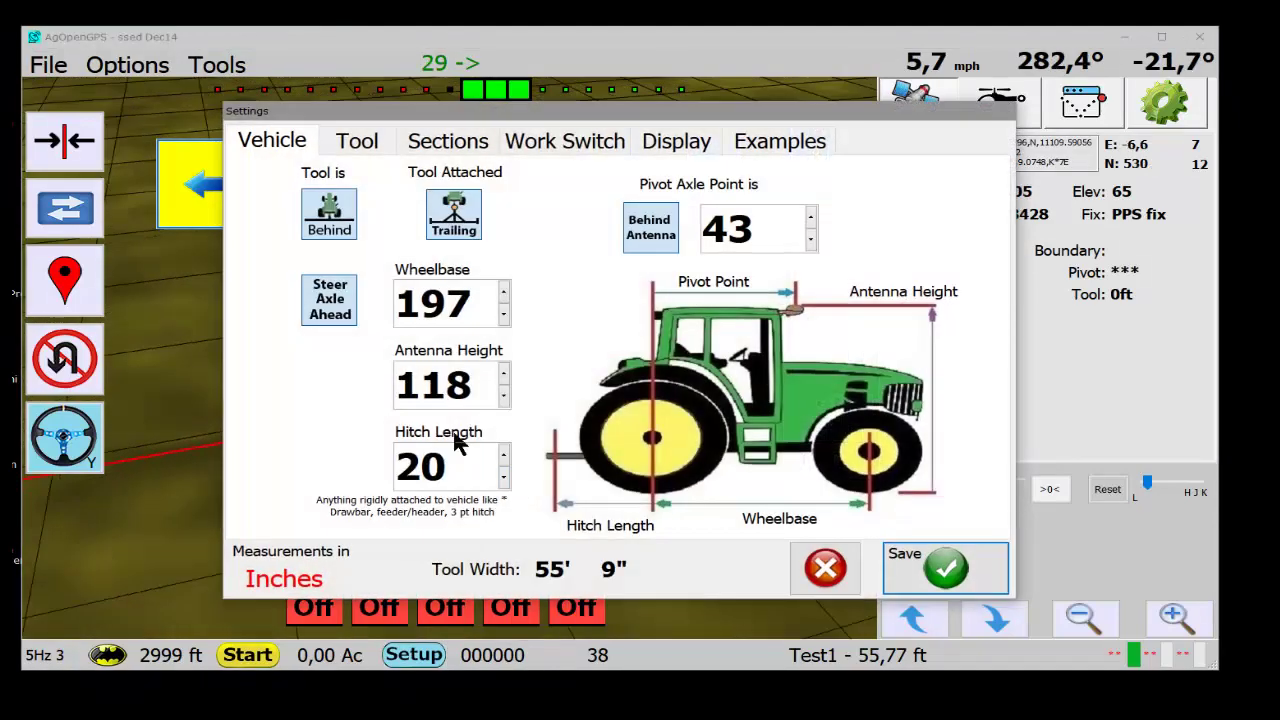
{"action": "left_click", "coordinate": [945, 590]}
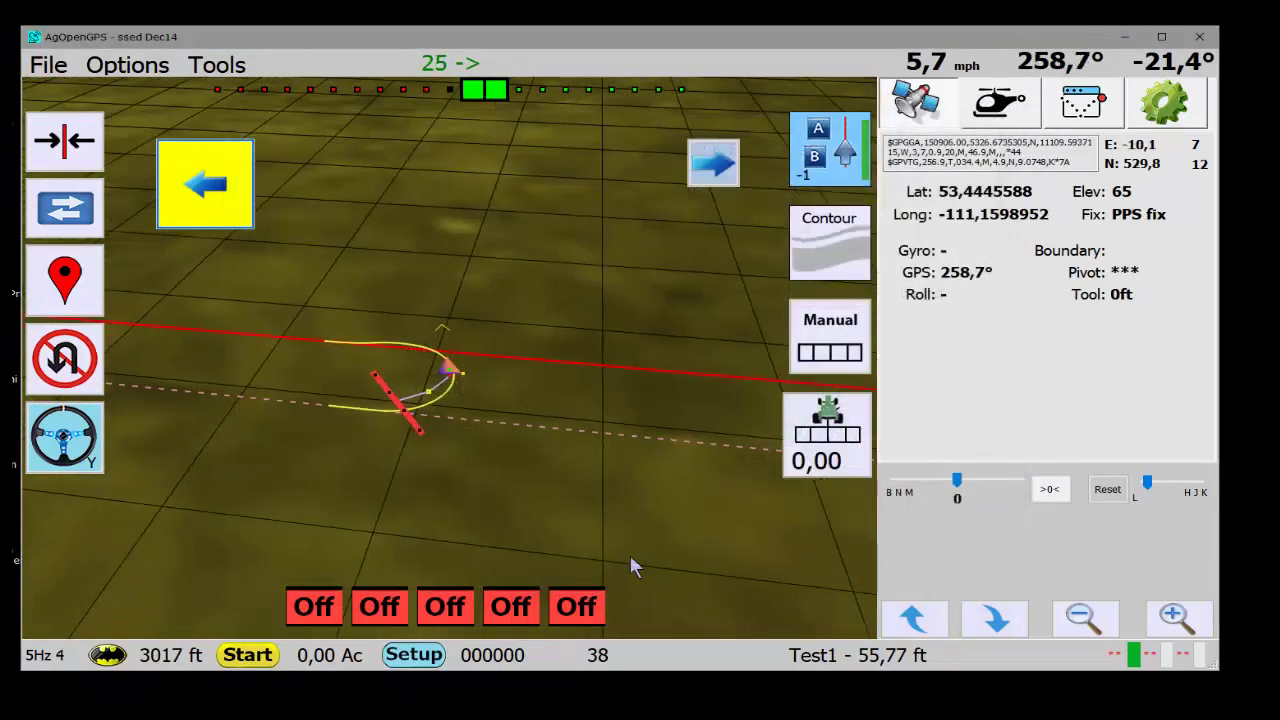
{"action": "left_click", "coordinate": [420, 657]}
{"action": "left_click", "coordinate": [482, 367]}
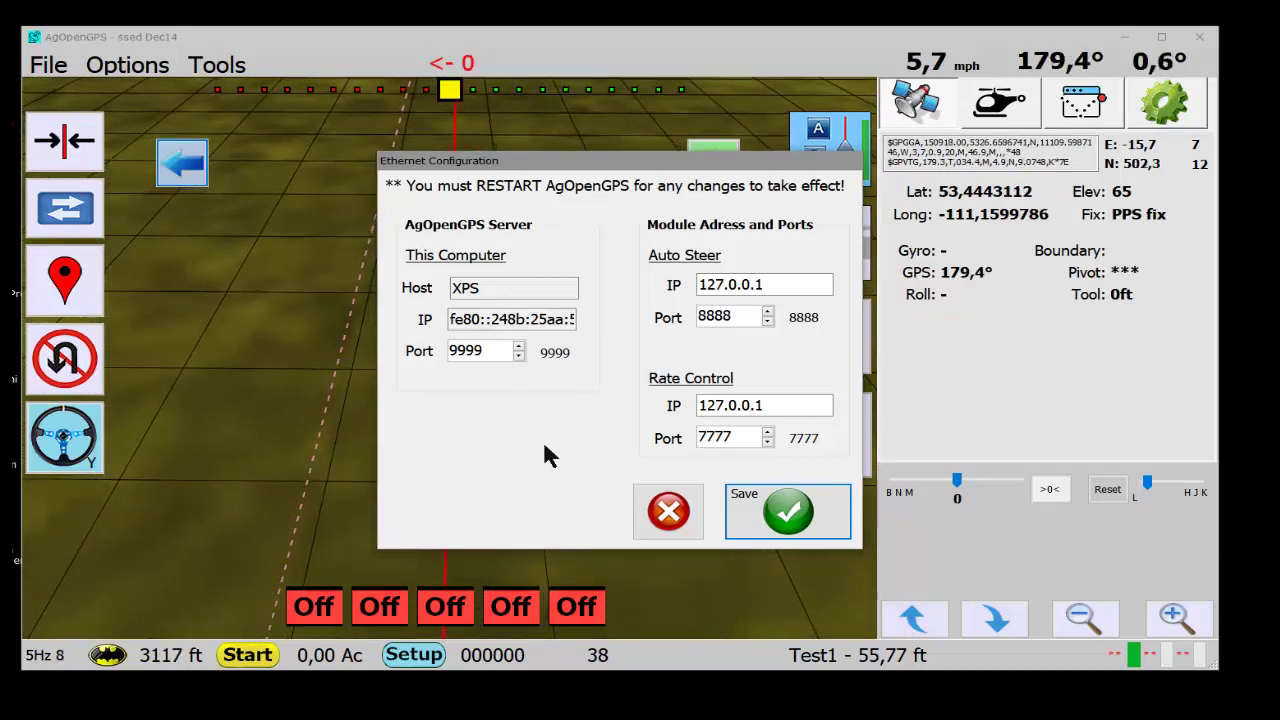
Save the Ethernet configuration with server port 9999, Auto Steer 8888 and Rate Control 7777
{"action": "left_click", "coordinate": [810, 528]}
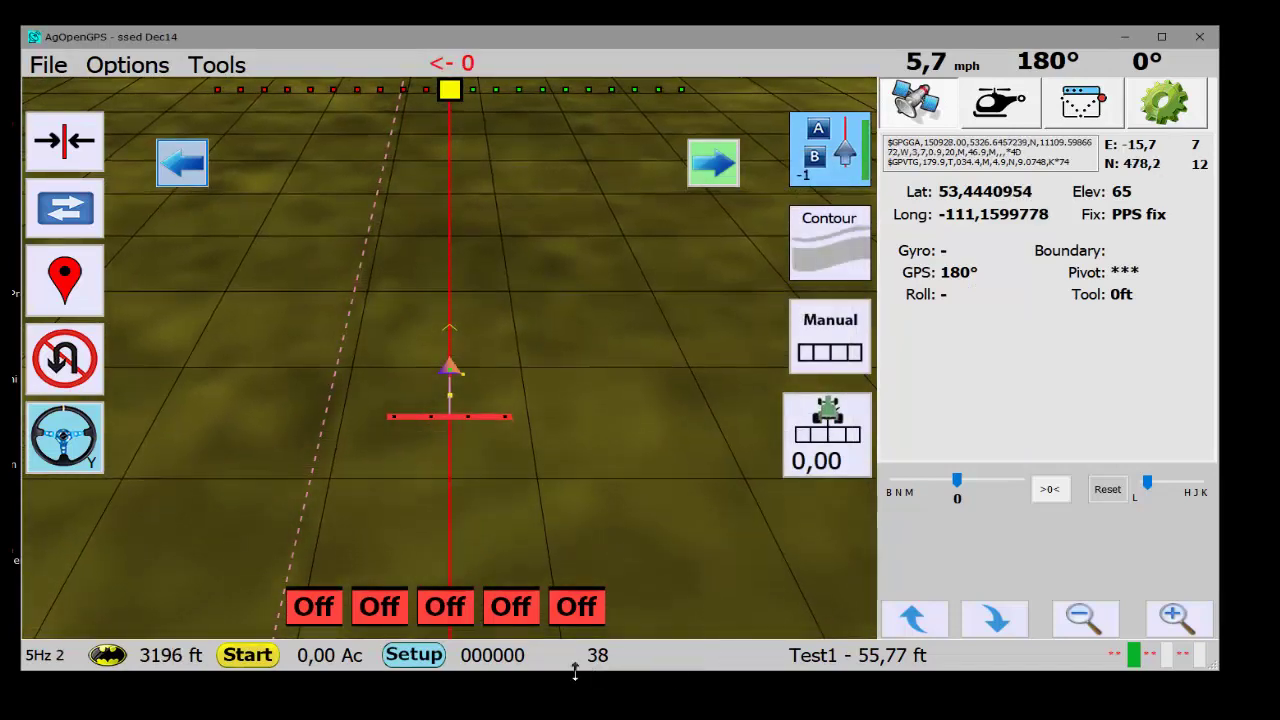
Toggle Relay 40, switch every U-turn relay output off, and save the U-turn settings
{"action": "left_click", "coordinate": [410, 656]}
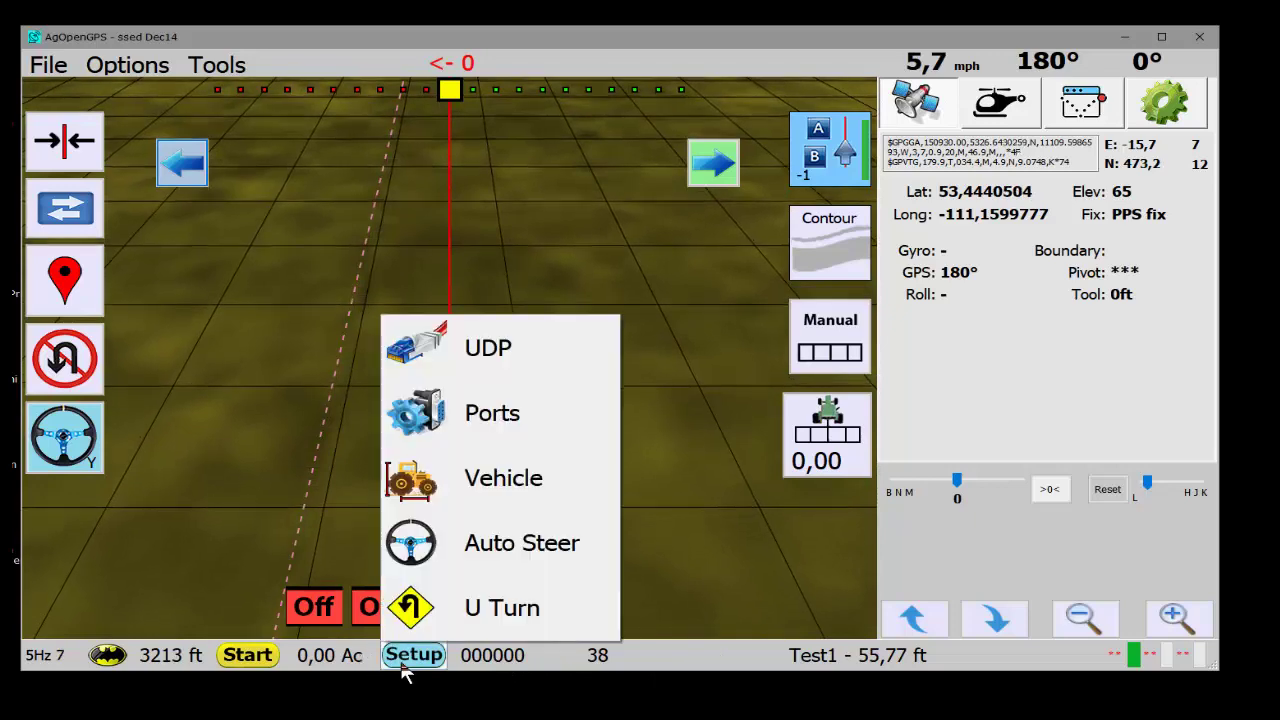
{"action": "left_click", "coordinate": [490, 603]}
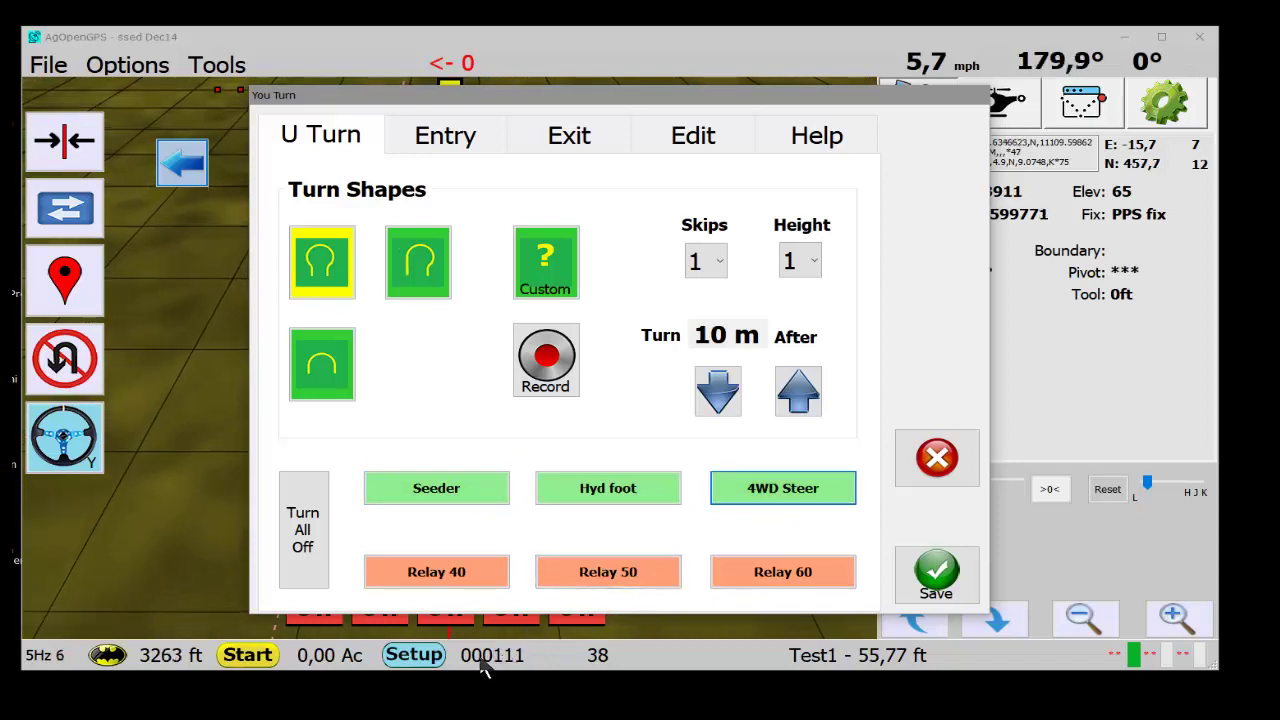
{"action": "left_click", "coordinate": [458, 580]}
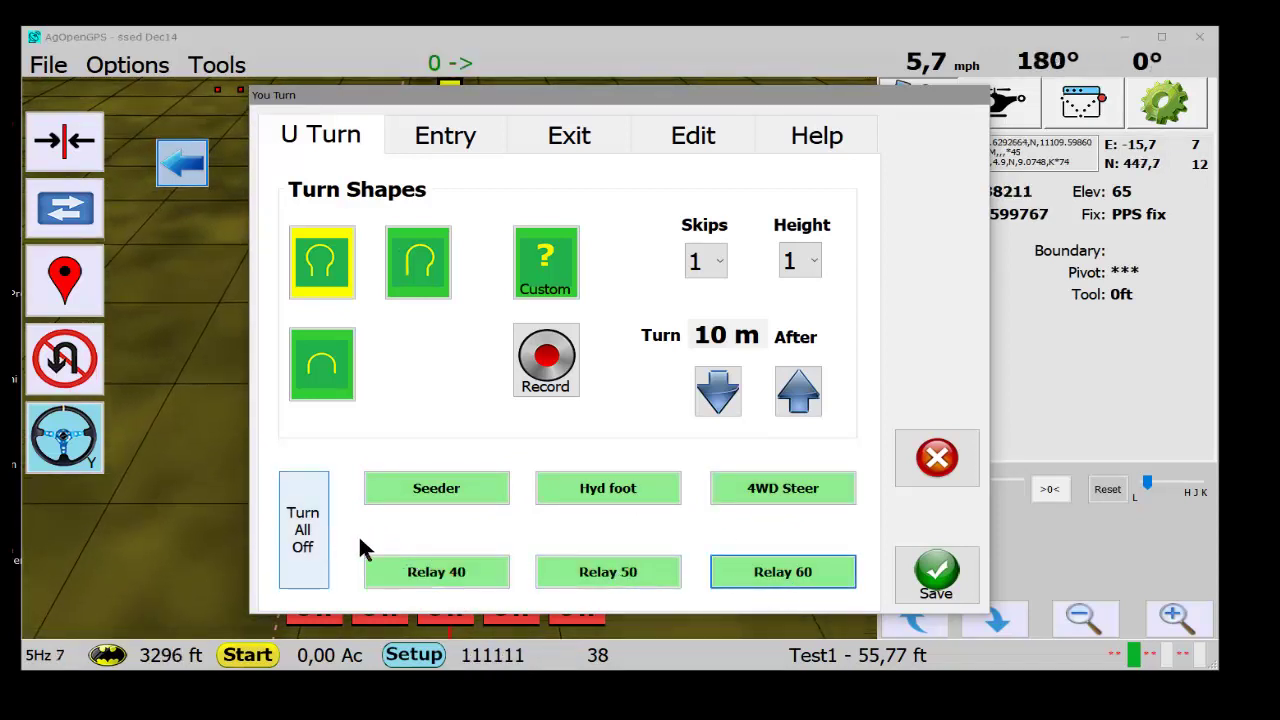
{"action": "left_click", "coordinate": [318, 542]}
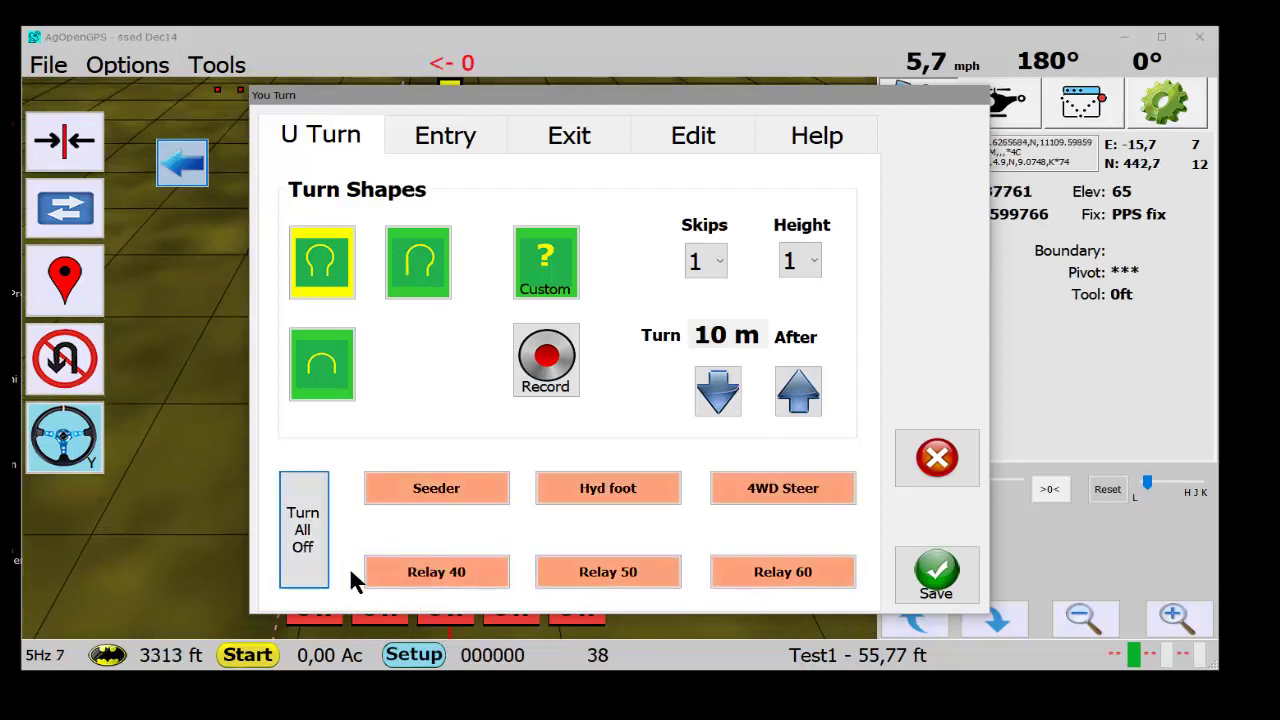
{"action": "left_click", "coordinate": [948, 588]}
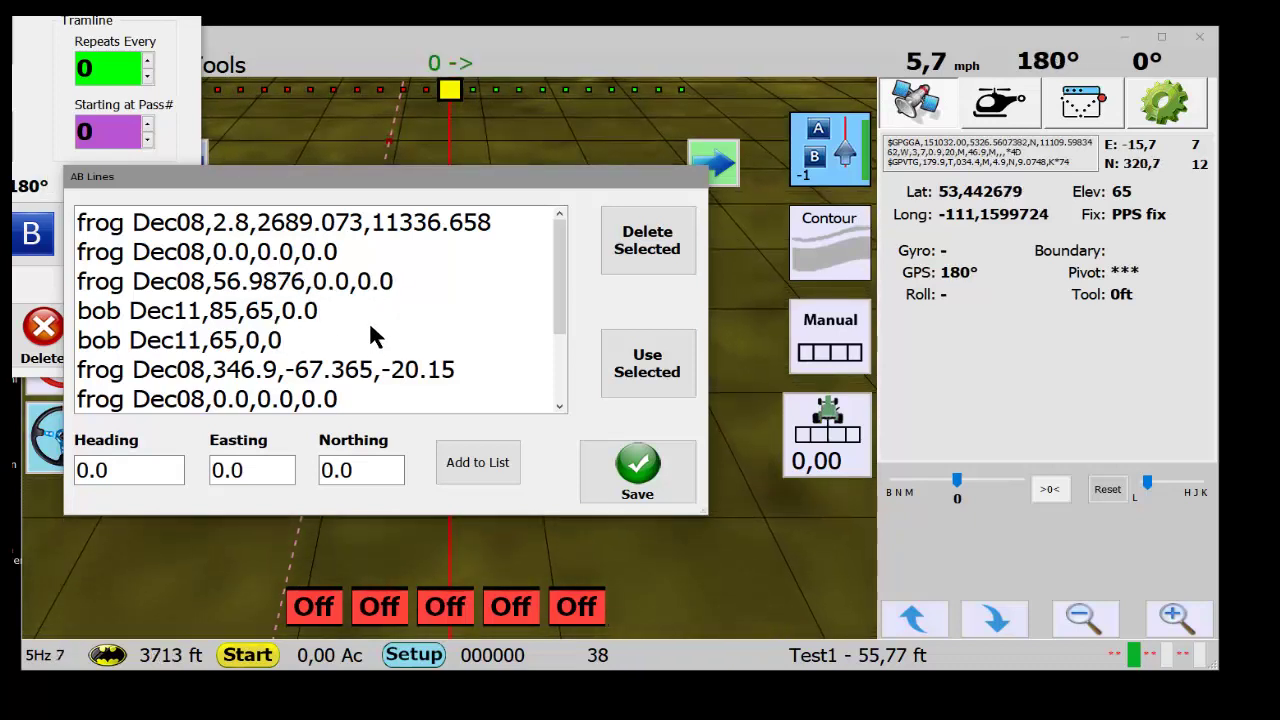
Pick the Dec11 AB line with heading 65 from the list and use it for guidance
{"action": "left_click_drag", "start_coordinate": [128, 469], "coordinate": [75, 480]}
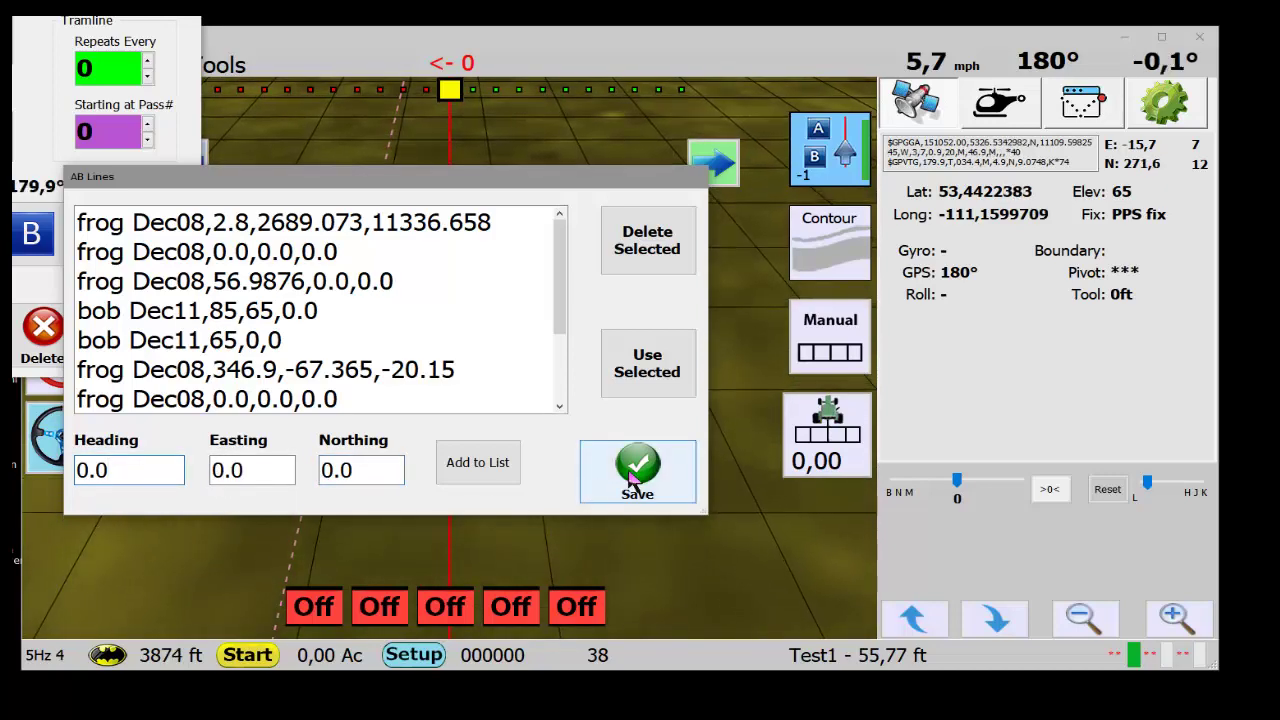
{"action": "left_click", "coordinate": [237, 346]}
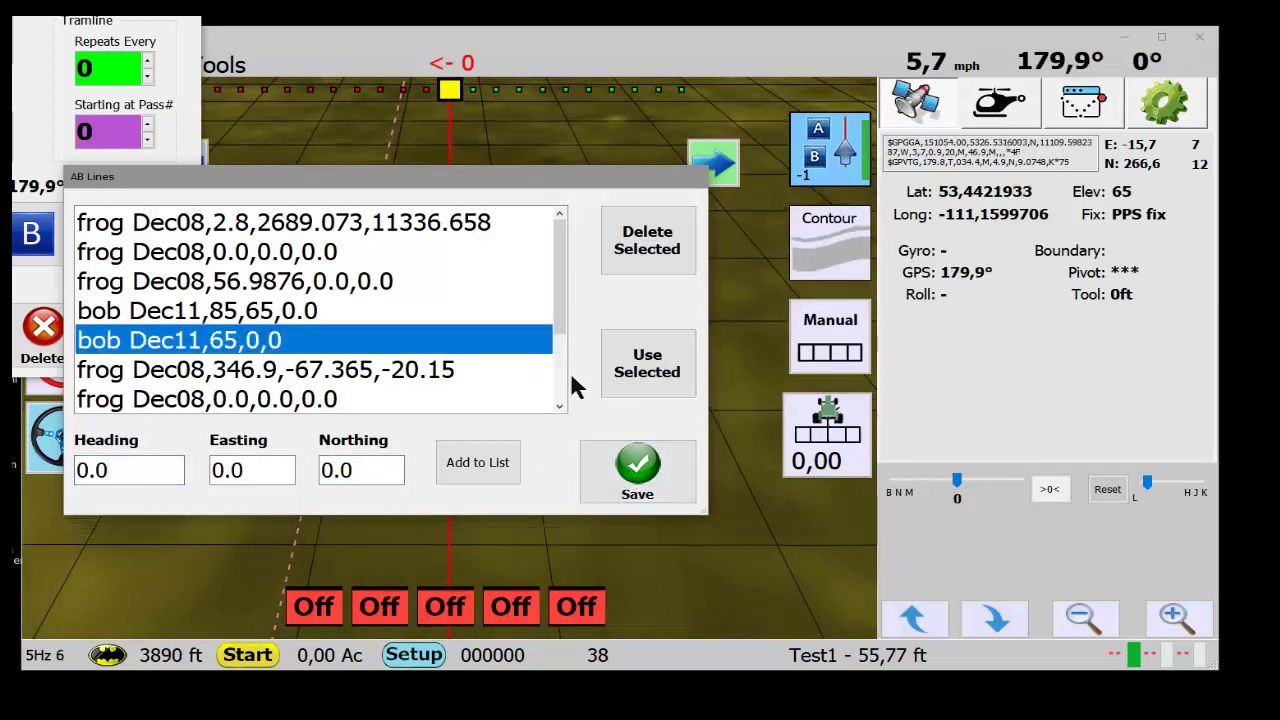
{"action": "left_click", "coordinate": [606, 380]}
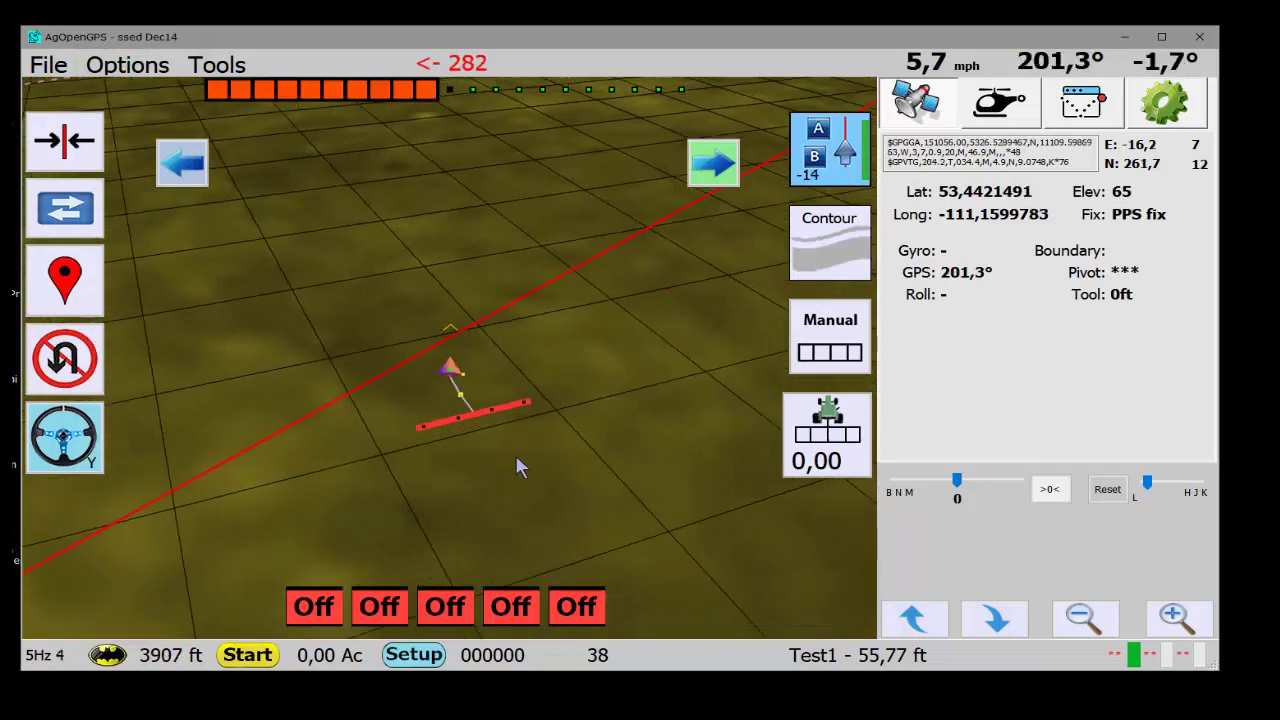